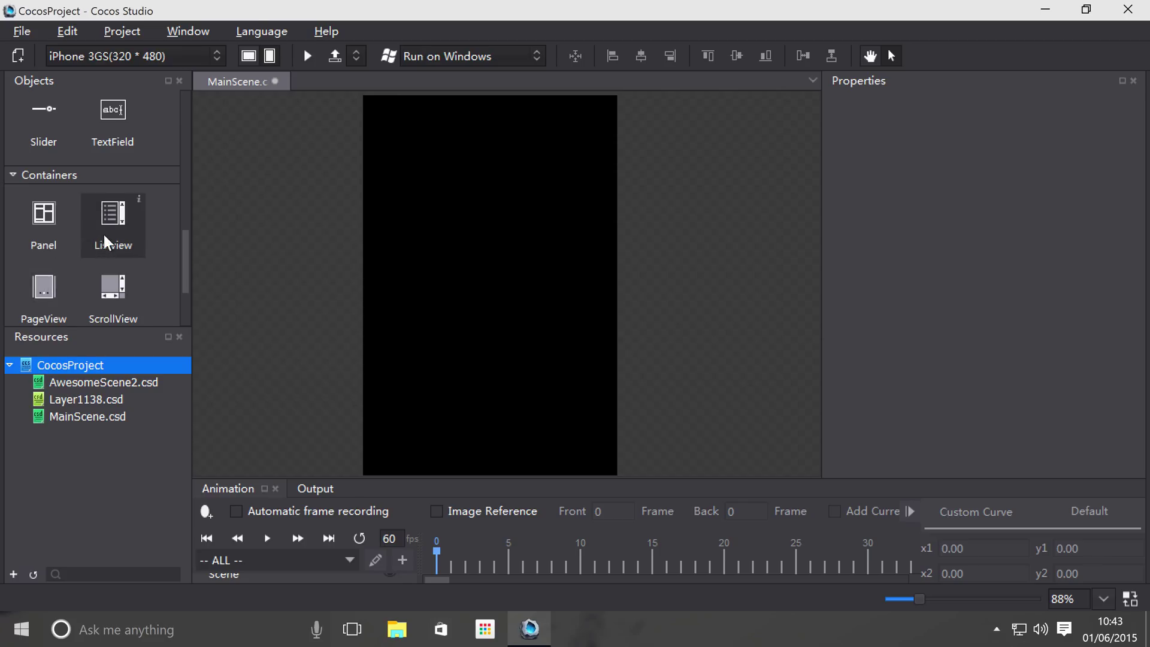
- Drop a ListView from Containers onto MainScene and move it to about X:71, Y:163
{"action": "left_click_drag", "start_coordinate": [103, 232], "coordinate": [450, 288]}
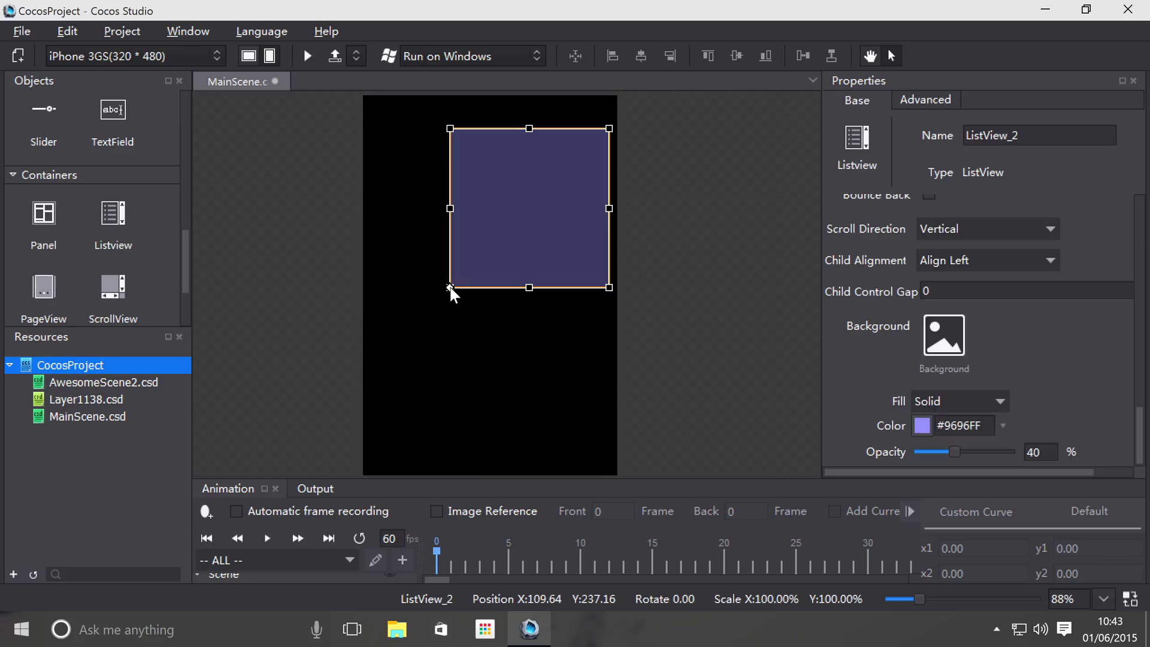
{"action": "left_click_drag", "start_coordinate": [505, 238], "coordinate": [475, 294]}
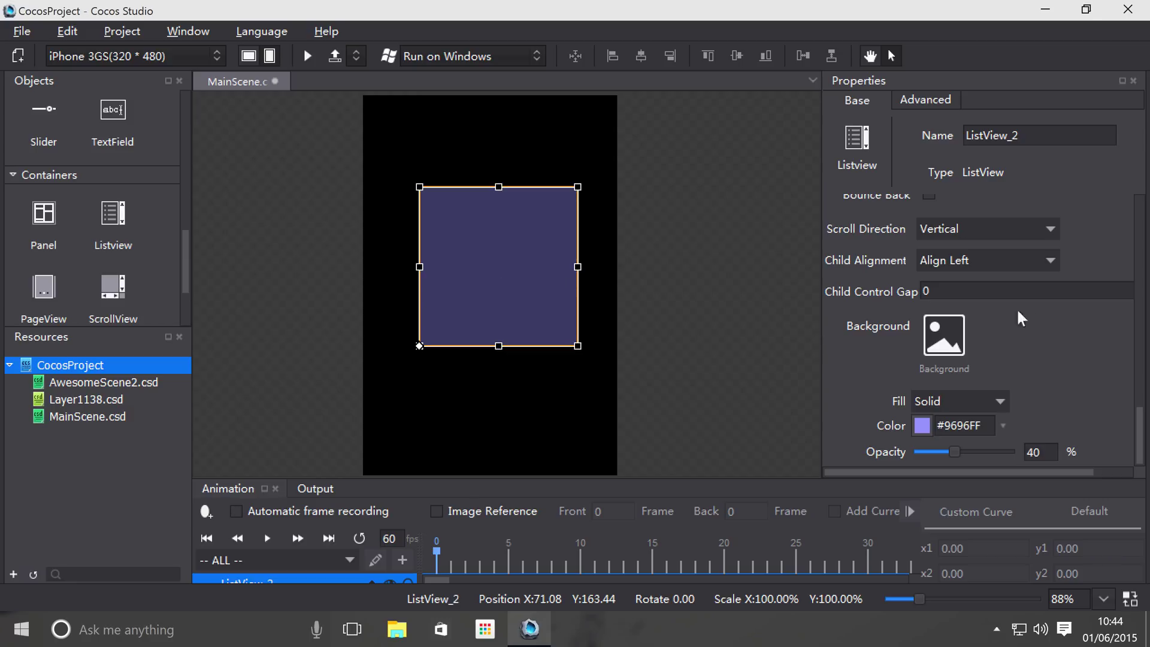
{"action": "scroll", "coordinate": [884, 312], "scroll_direction": "up", "scroll_amount": 5}
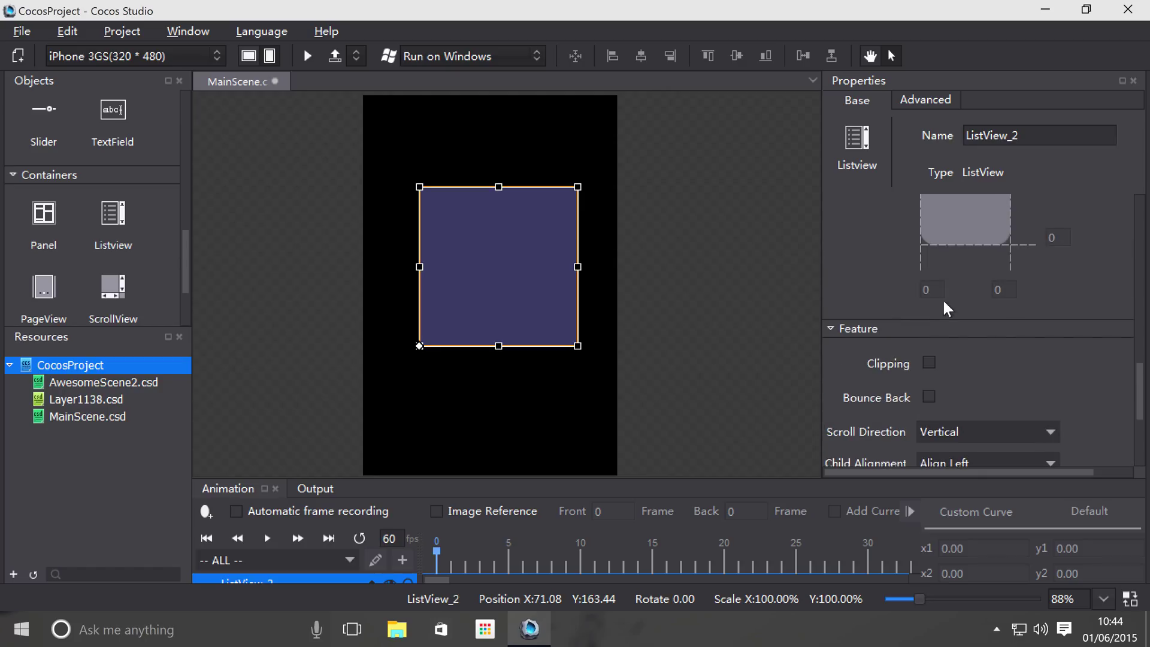
{"action": "scroll", "coordinate": [898, 366], "scroll_direction": "up", "scroll_amount": 3}
{"action": "scroll", "coordinate": [929, 368], "scroll_direction": "down", "scroll_amount": 6}
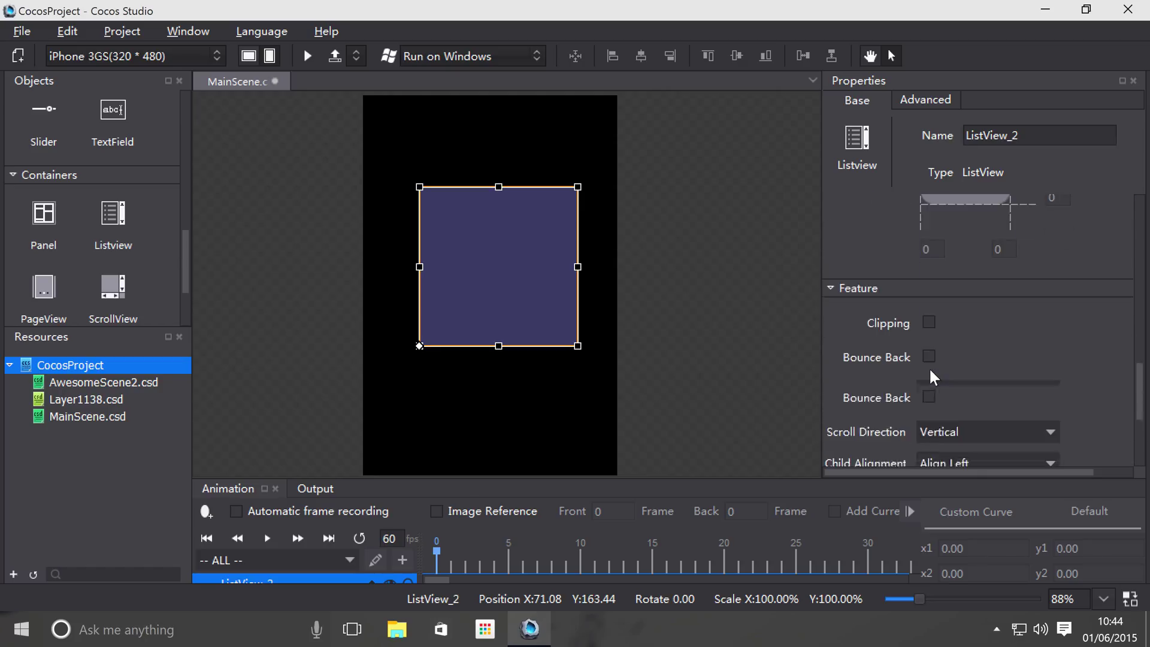
{"action": "scroll", "coordinate": [949, 382], "scroll_direction": "up", "scroll_amount": 5}
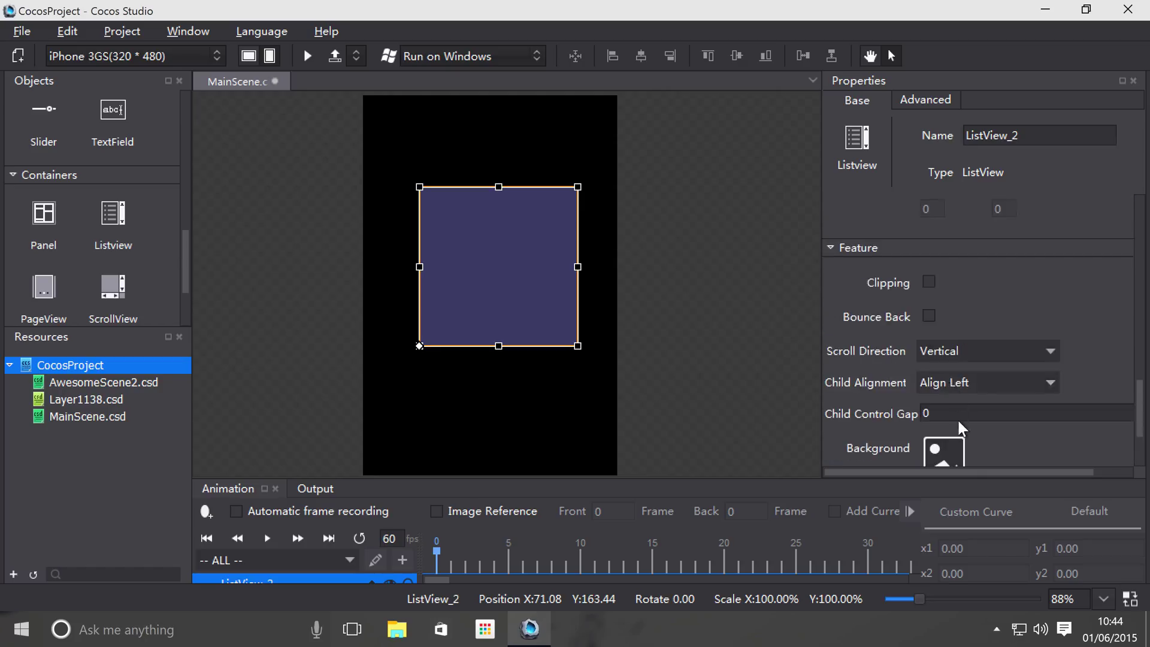
{"action": "scroll", "coordinate": [934, 351], "scroll_direction": "down", "scroll_amount": 5}
- Drag an Image, a Label, a ProgressBar, a TextField and a Slider into ListView_2
{"action": "left_click_drag", "start_coordinate": [185, 276], "coordinate": [183, 232]}
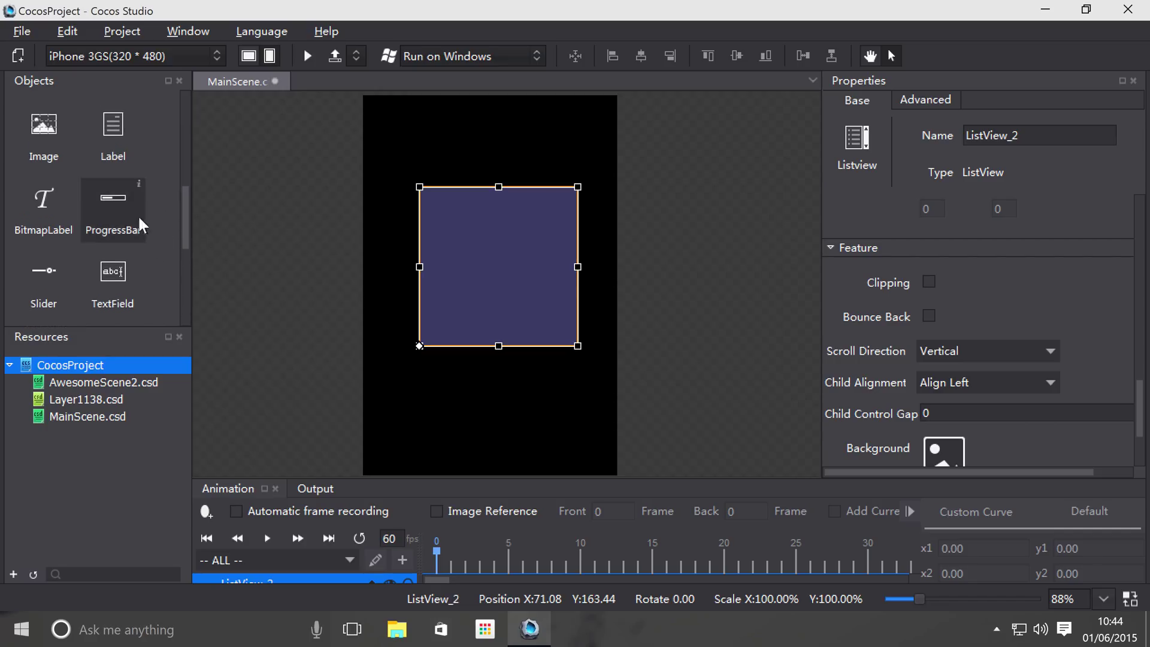
{"action": "left_click_drag", "start_coordinate": [36, 129], "coordinate": [497, 225]}
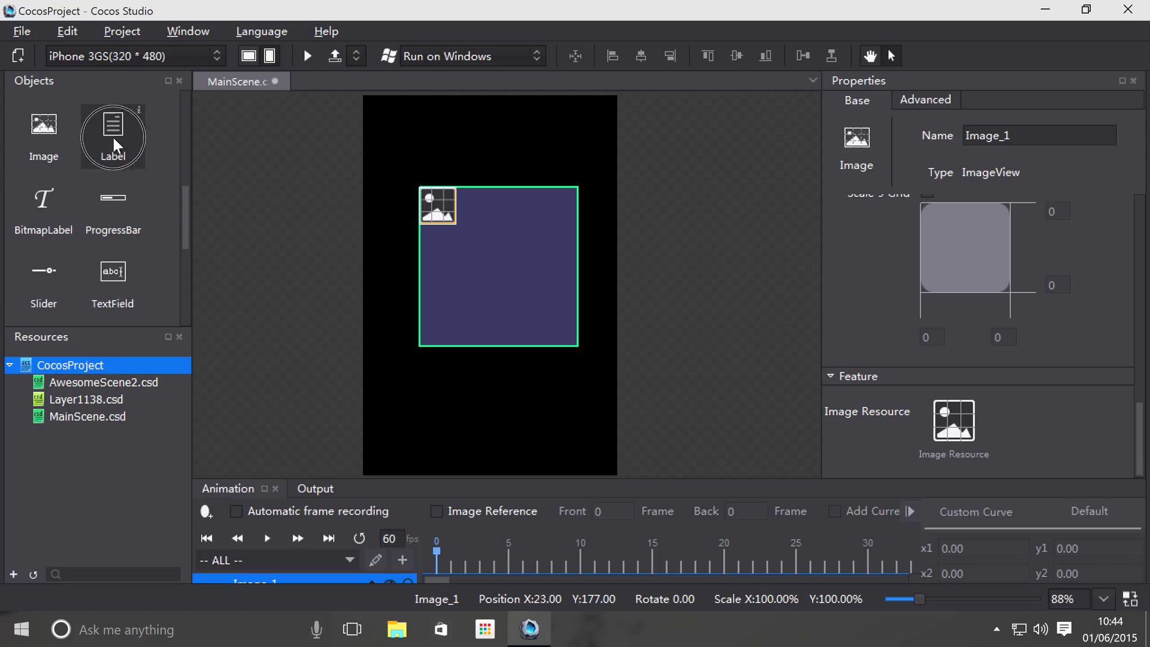
{"action": "left_click_drag", "start_coordinate": [113, 138], "coordinate": [428, 259]}
{"action": "left_click_drag", "start_coordinate": [85, 223], "coordinate": [549, 309]}
{"action": "left_click_drag", "start_coordinate": [99, 308], "coordinate": [526, 281]}
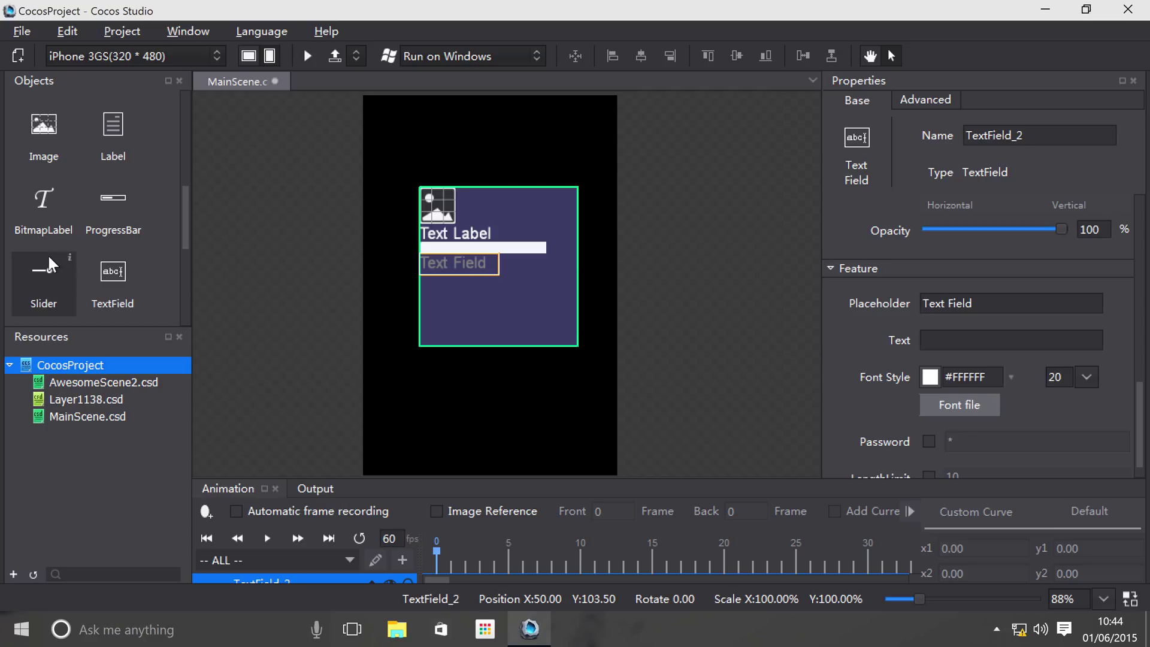
{"action": "left_click_drag", "start_coordinate": [188, 238], "coordinate": [172, 282]}
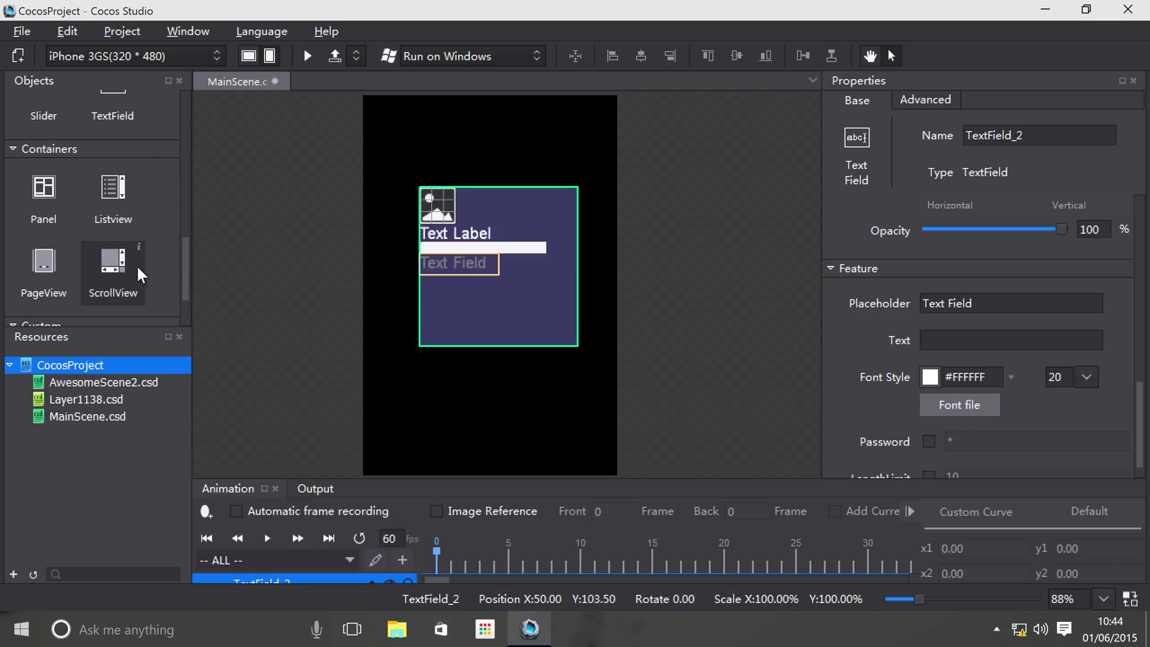
{"action": "left_click_drag", "start_coordinate": [183, 264], "coordinate": [178, 219]}
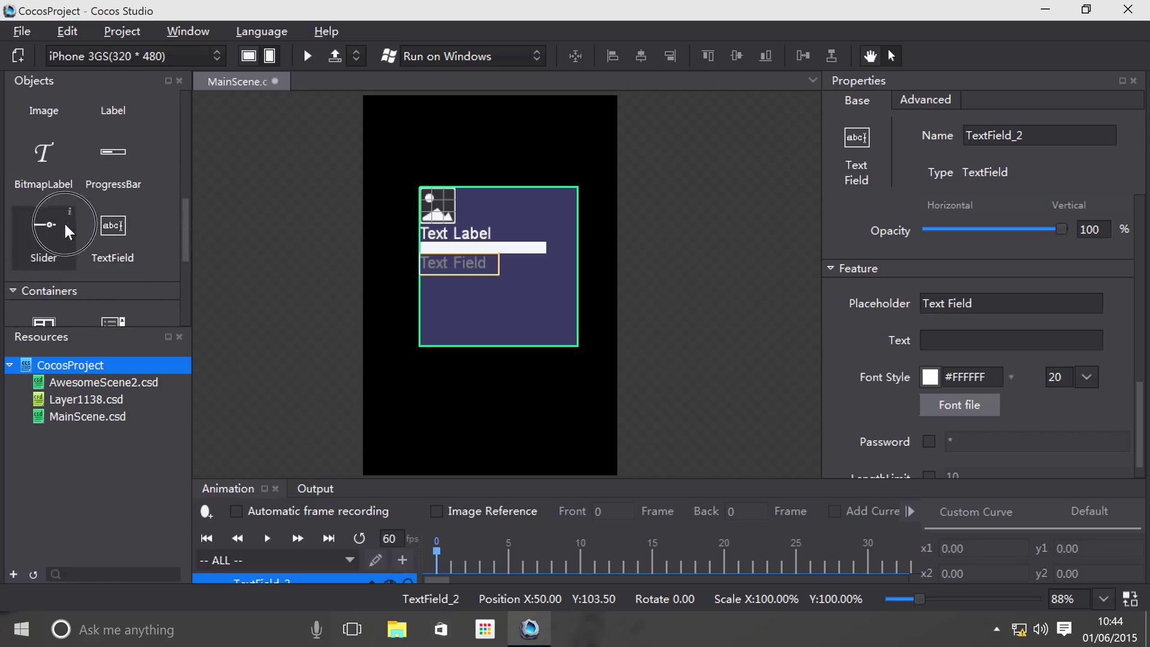
{"action": "left_click_drag", "start_coordinate": [63, 221], "coordinate": [526, 303]}
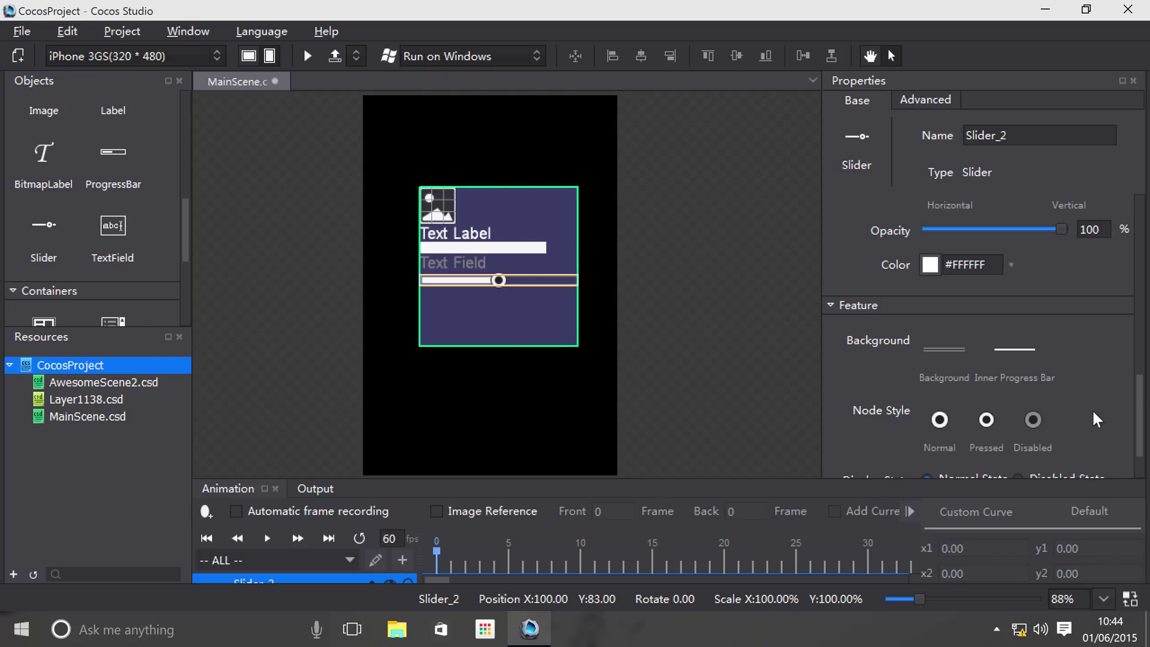
{"action": "left_click", "coordinate": [429, 347]}
- Try horizontal scrolling and right alignment, settling on Vertical with Align Horizontal Center
{"action": "scroll", "coordinate": [918, 343], "scroll_direction": "down", "scroll_amount": 5}
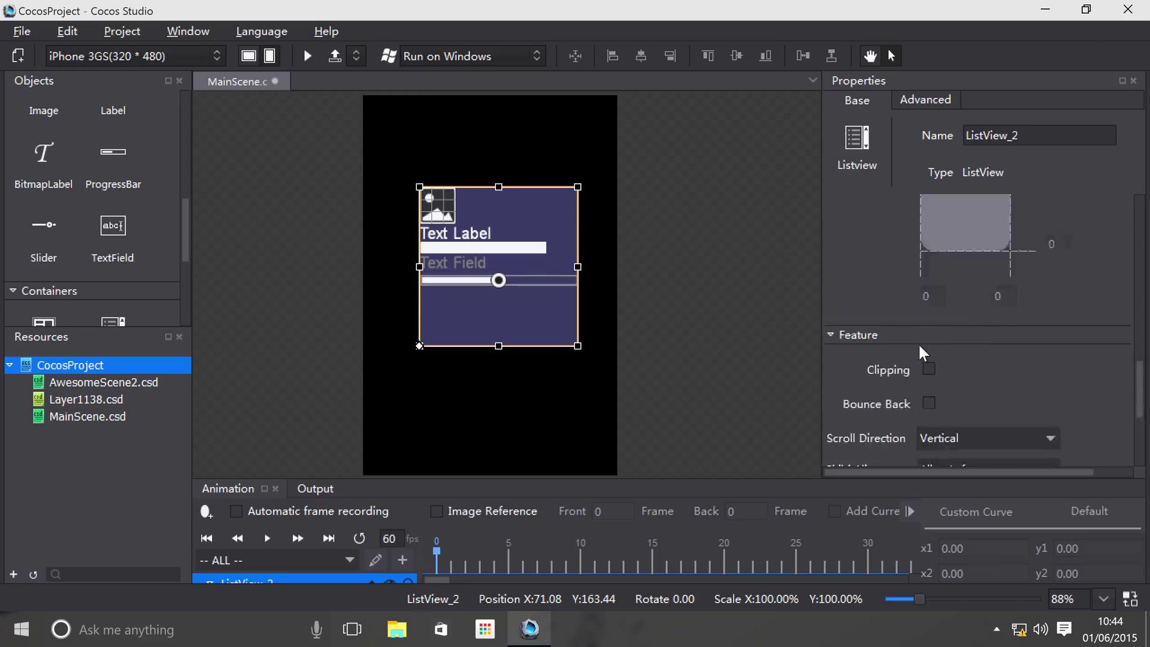
{"action": "scroll", "coordinate": [925, 317], "scroll_direction": "up", "scroll_amount": 2}
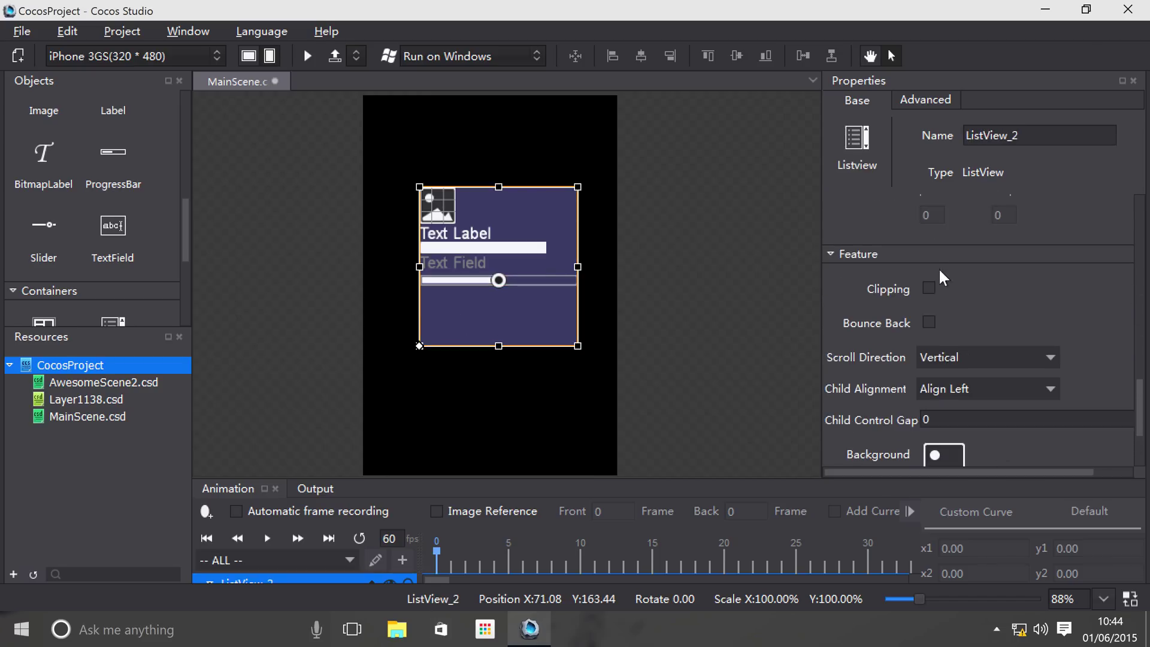
{"action": "scroll", "coordinate": [943, 329], "scroll_direction": "down", "scroll_amount": 2}
{"action": "left_click", "coordinate": [952, 282]}
{"action": "left_click", "coordinate": [962, 297]}
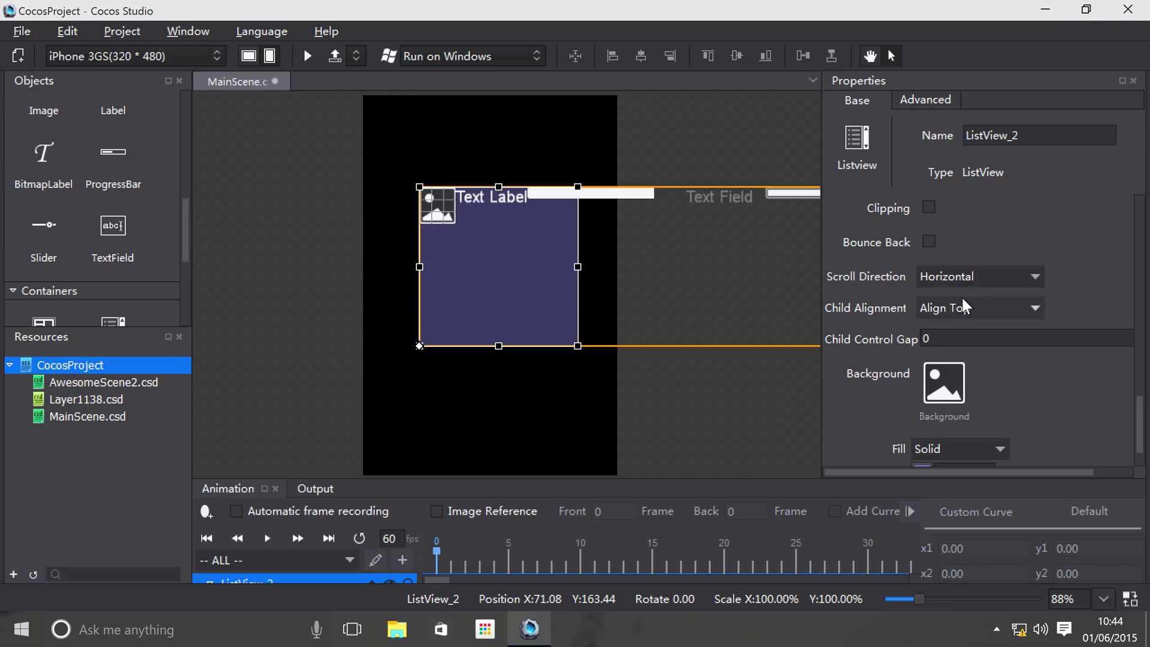
{"action": "left_click", "coordinate": [949, 284]}
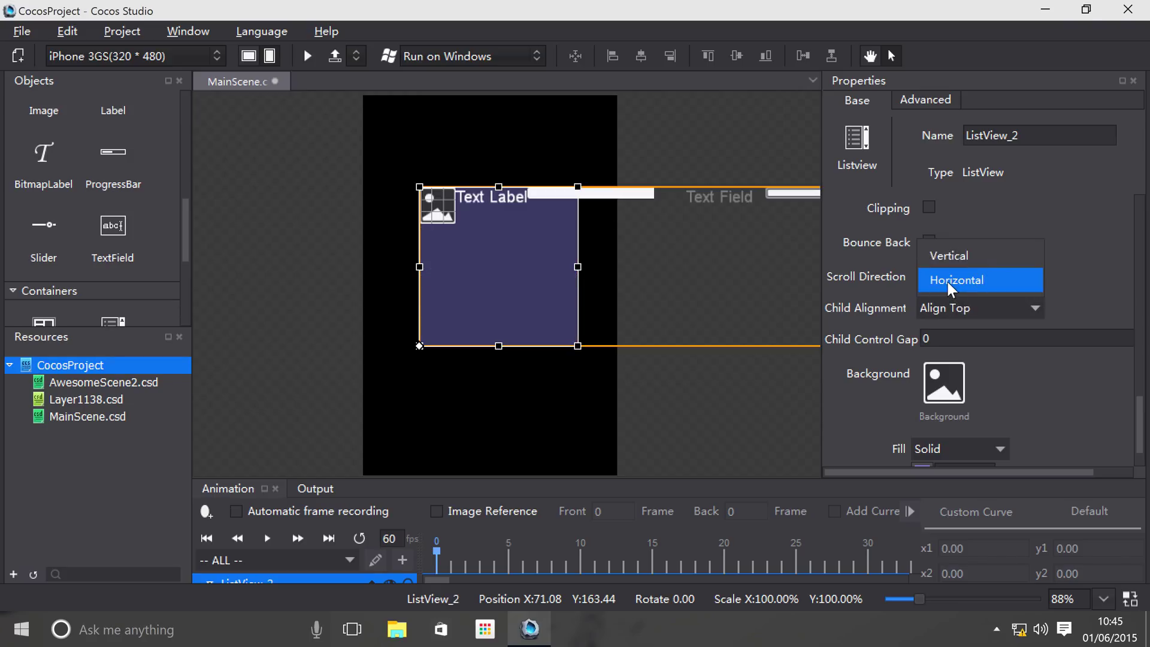
{"action": "left_click", "coordinate": [962, 254]}
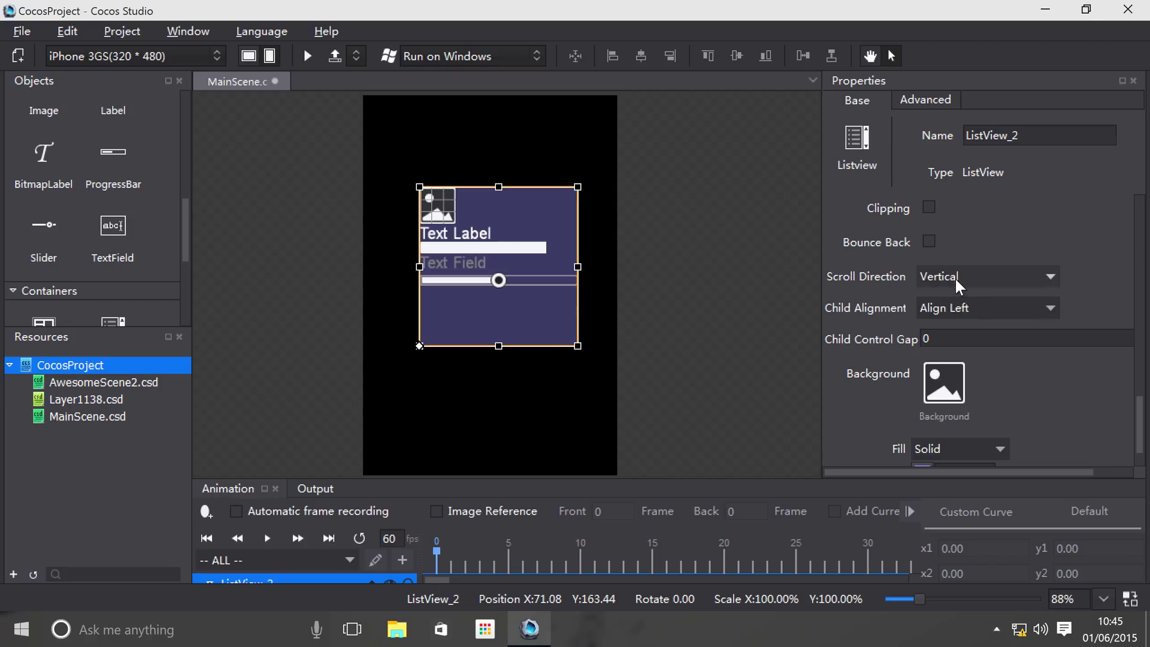
{"action": "left_click", "coordinate": [965, 311]}
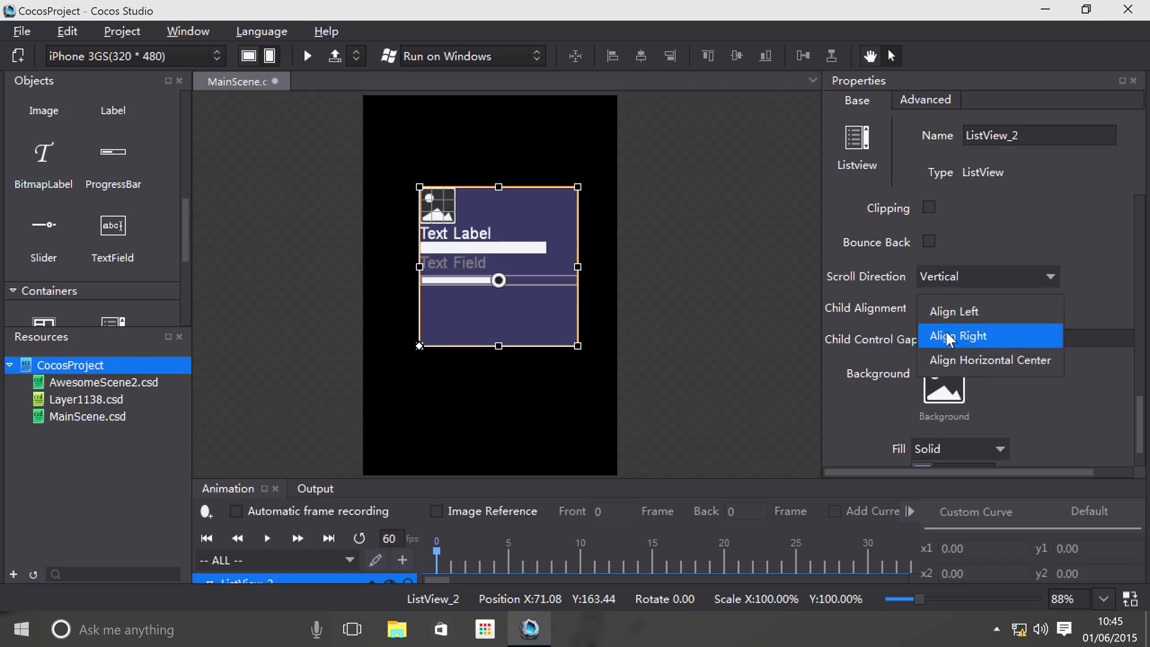
{"action": "left_click", "coordinate": [950, 337]}
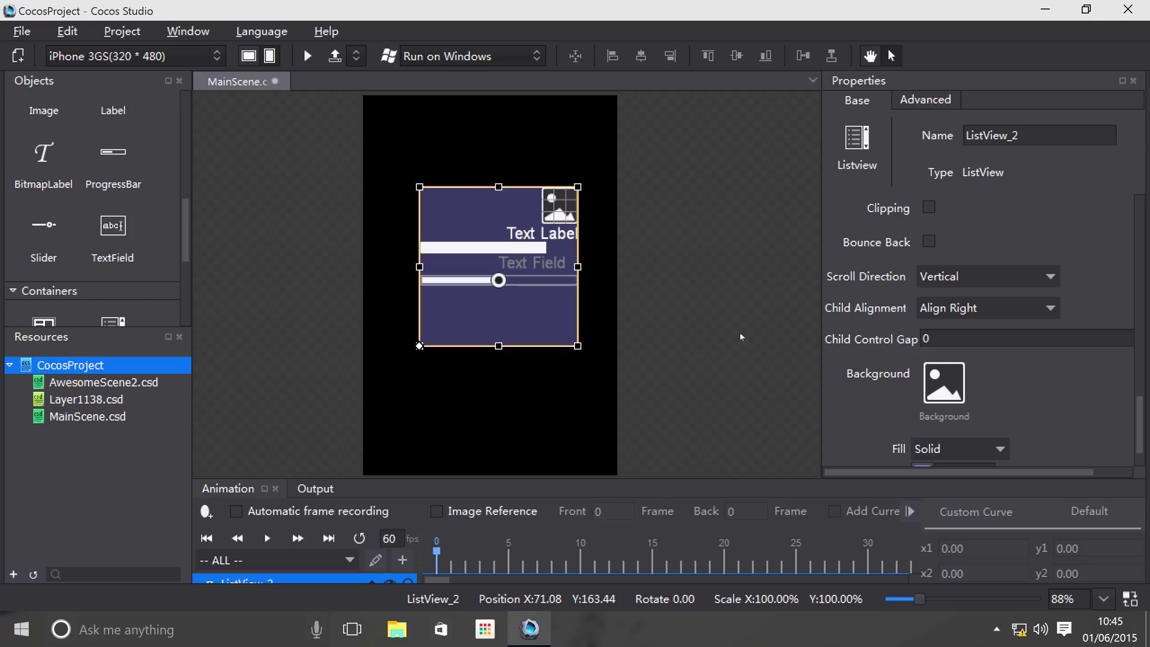
{"action": "left_click", "coordinate": [967, 309]}
{"action": "left_click", "coordinate": [983, 333]}
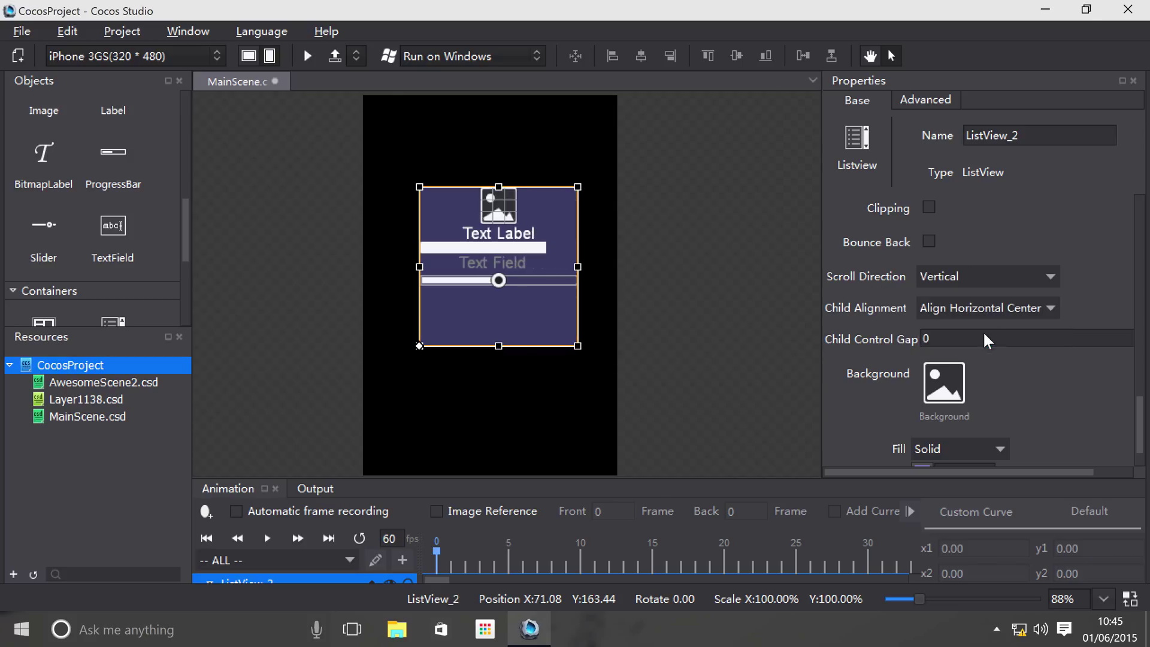
- Test Horizontal with bottom and vertical-centre alignment, then return to Vertical, Align Horizontal Center
{"action": "left_click", "coordinate": [968, 282]}
{"action": "left_click", "coordinate": [965, 305]}
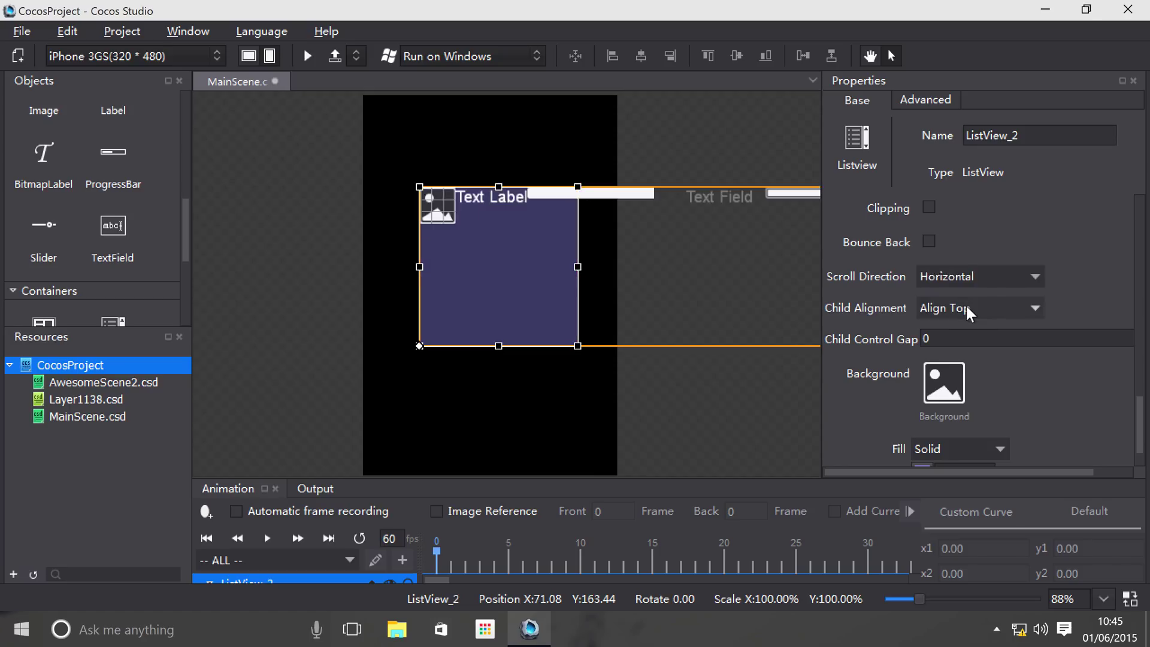
{"action": "left_click", "coordinate": [971, 308]}
{"action": "left_click", "coordinate": [980, 335]}
{"action": "left_click", "coordinate": [980, 309]}
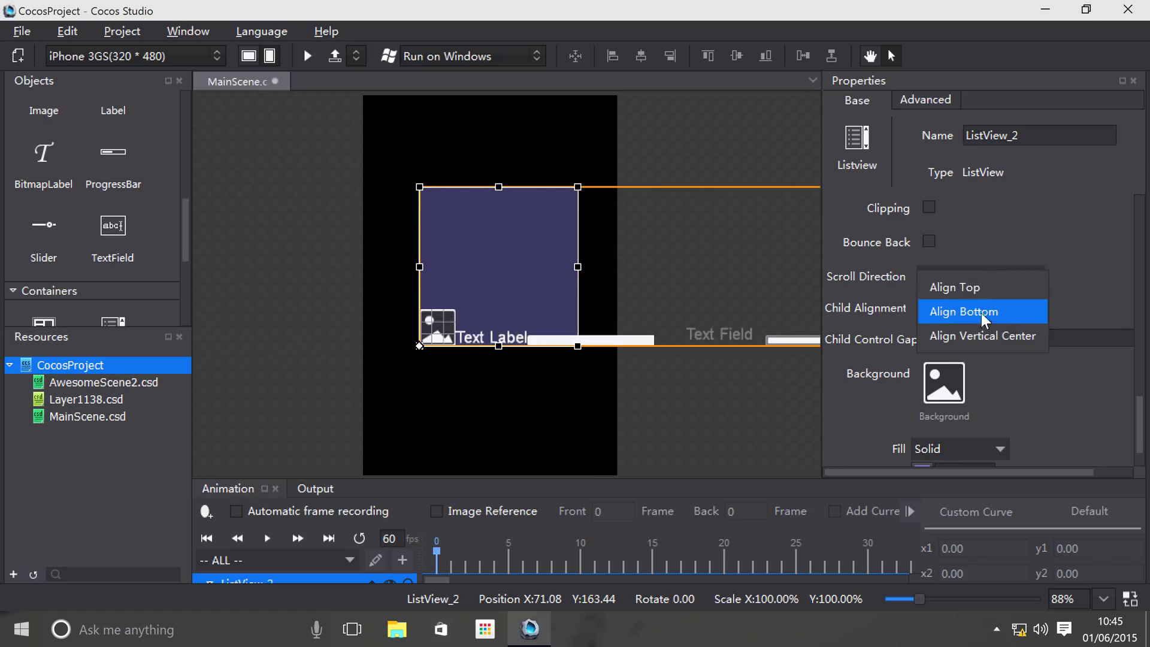
{"action": "left_click", "coordinate": [982, 334]}
{"action": "left_click", "coordinate": [983, 276]}
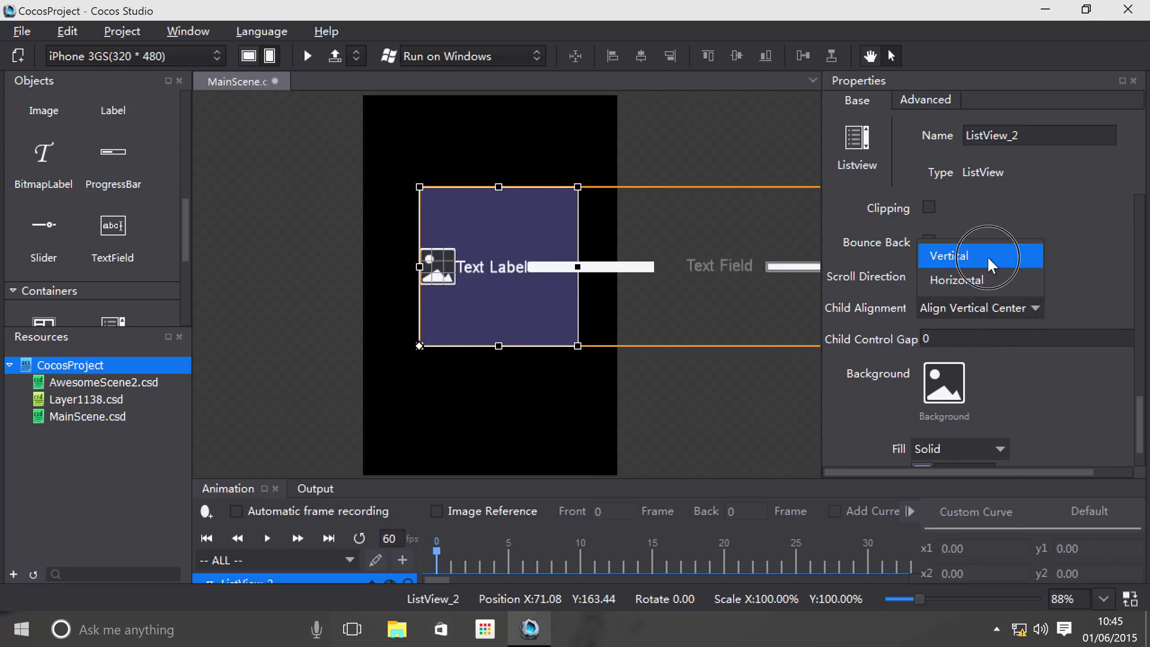
{"action": "left_click", "coordinate": [987, 255]}
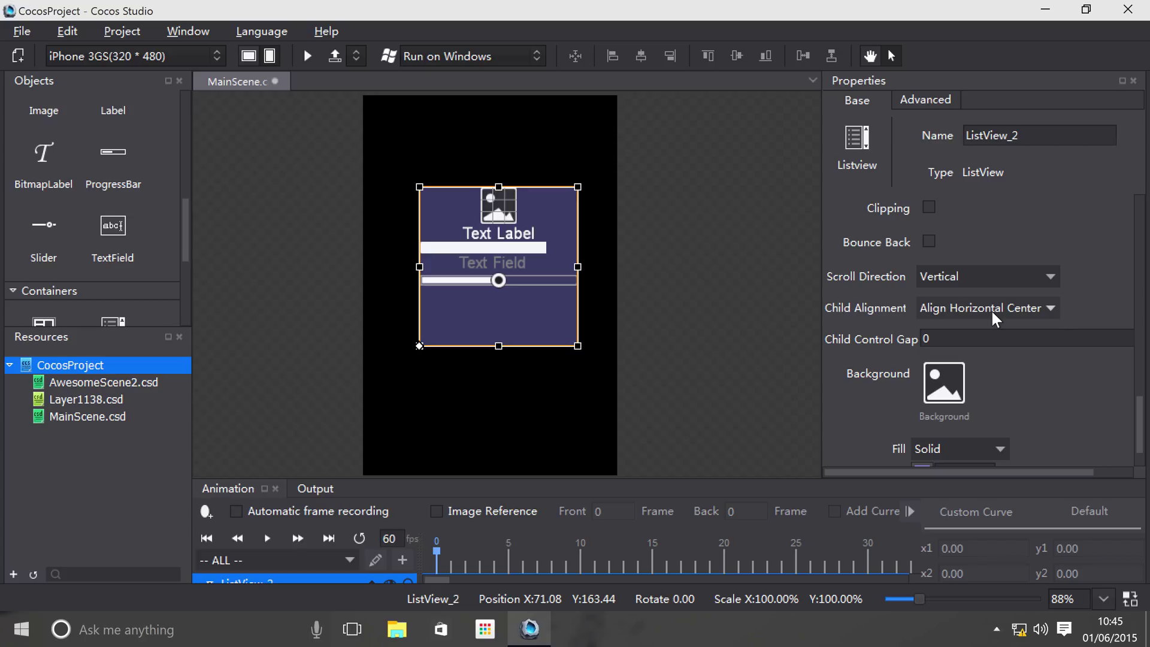
{"action": "left_click", "coordinate": [991, 310]}
{"action": "left_click", "coordinate": [1070, 297]}
- Try Child Control Gap values 30 and 40, finally setting it to 35
{"action": "scroll", "coordinate": [1015, 336], "scroll_direction": "down", "scroll_amount": 1}
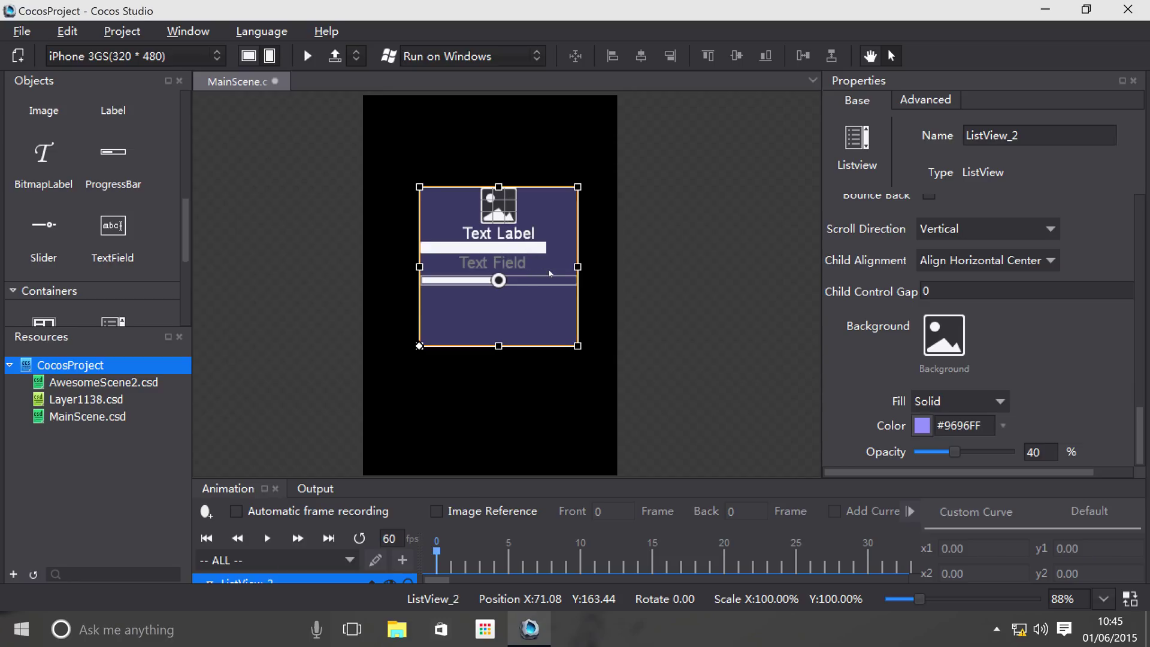
{"action": "left_click", "coordinate": [965, 291]}
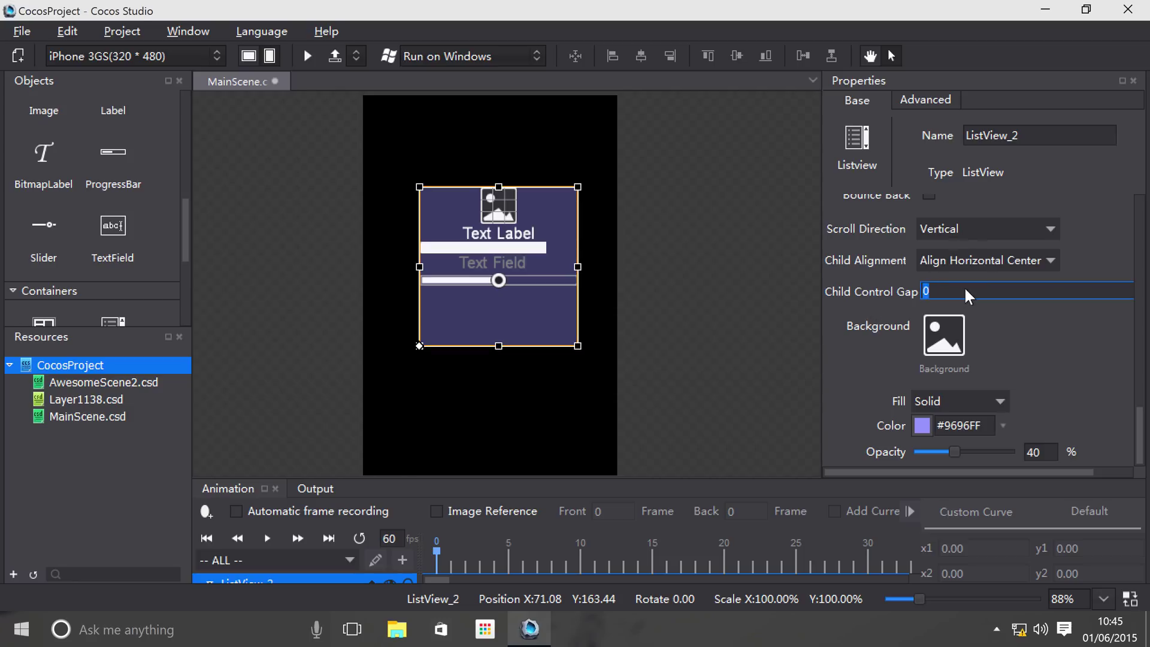
{"action": "type", "text": "30"}
{"action": "key", "text": "Return"}
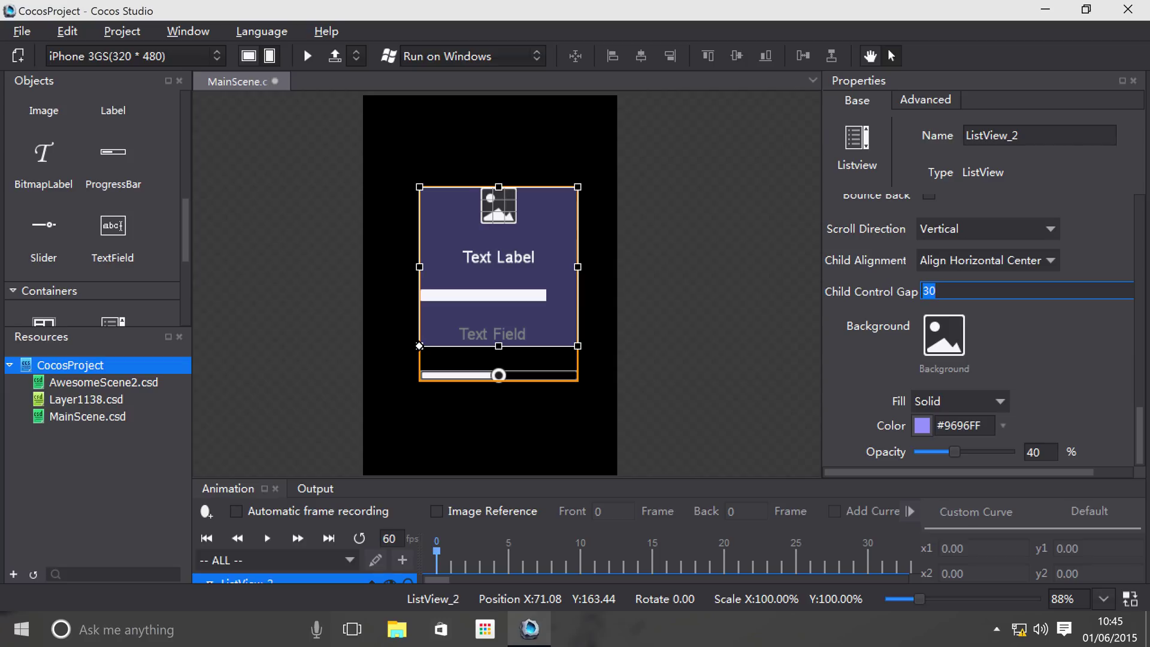
{"action": "type", "text": "40"}
{"action": "key", "text": "Return"}
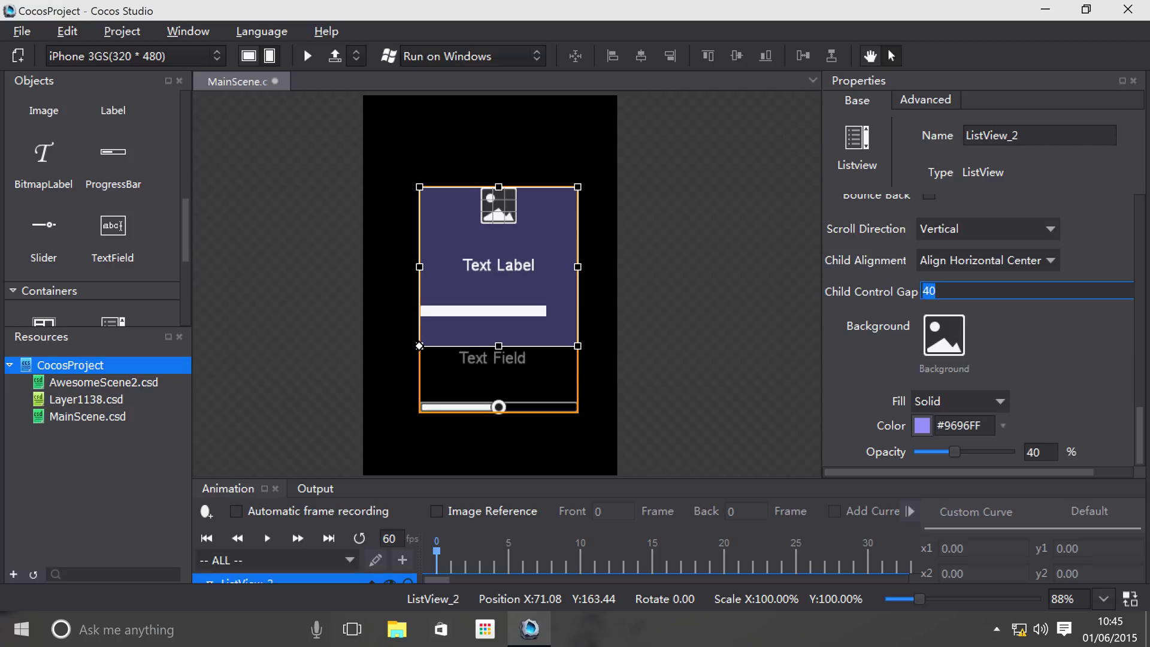
{"action": "type", "text": "35"}
{"action": "key", "text": "Return"}
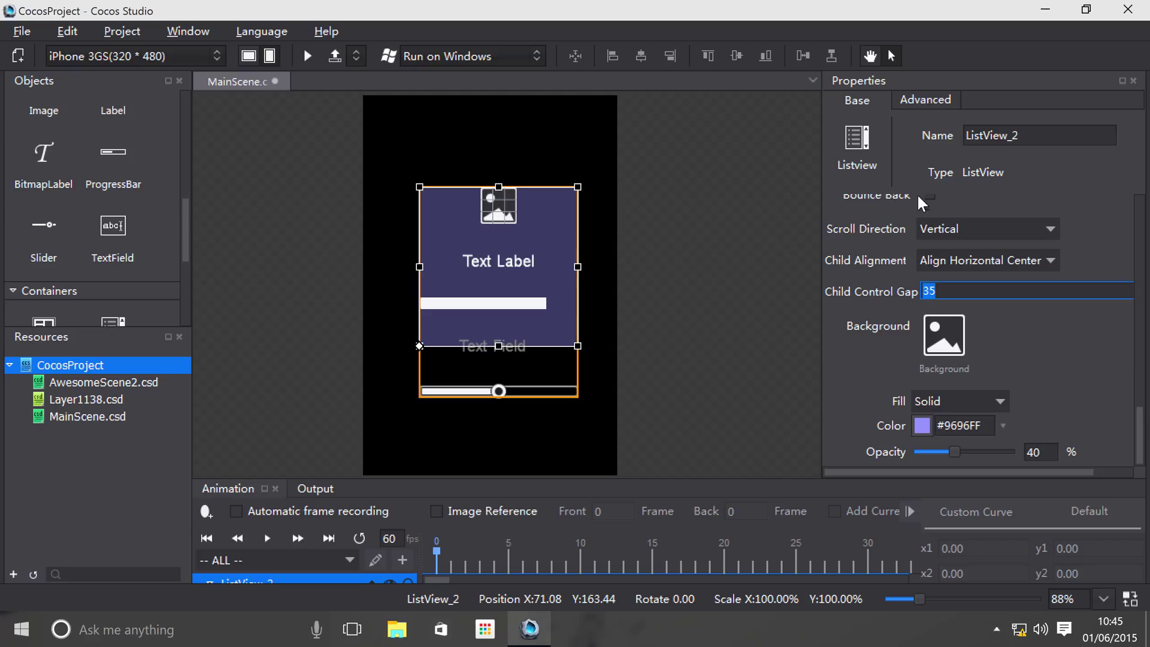
{"action": "left_click", "coordinate": [879, 362]}
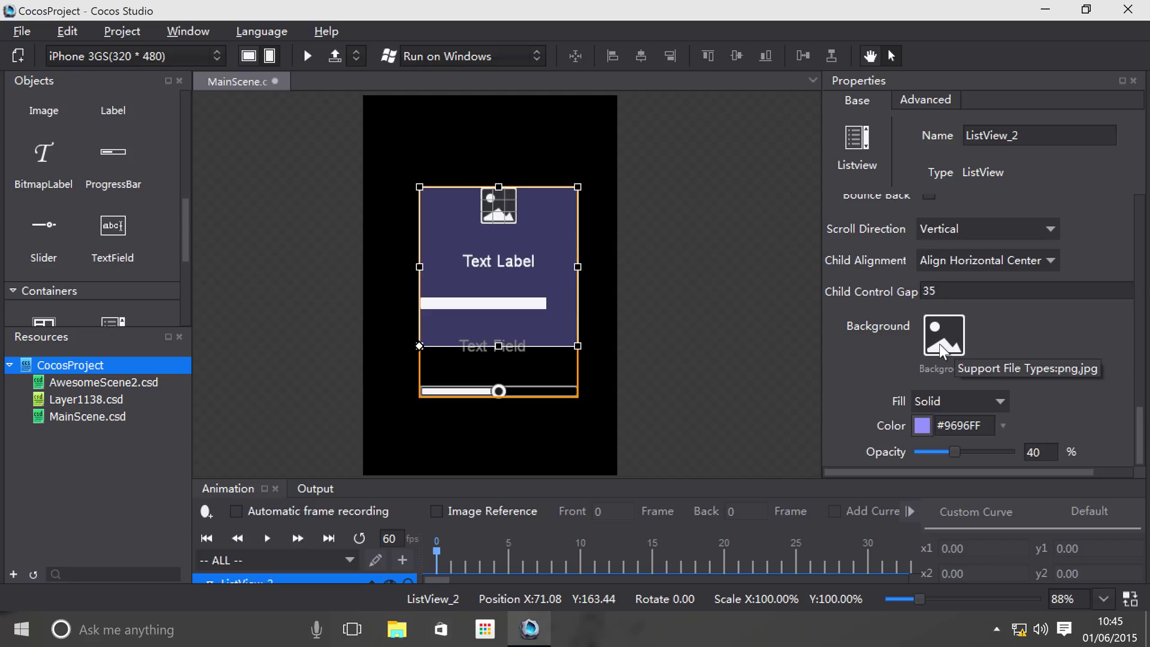
{"action": "left_click", "coordinate": [943, 342]}
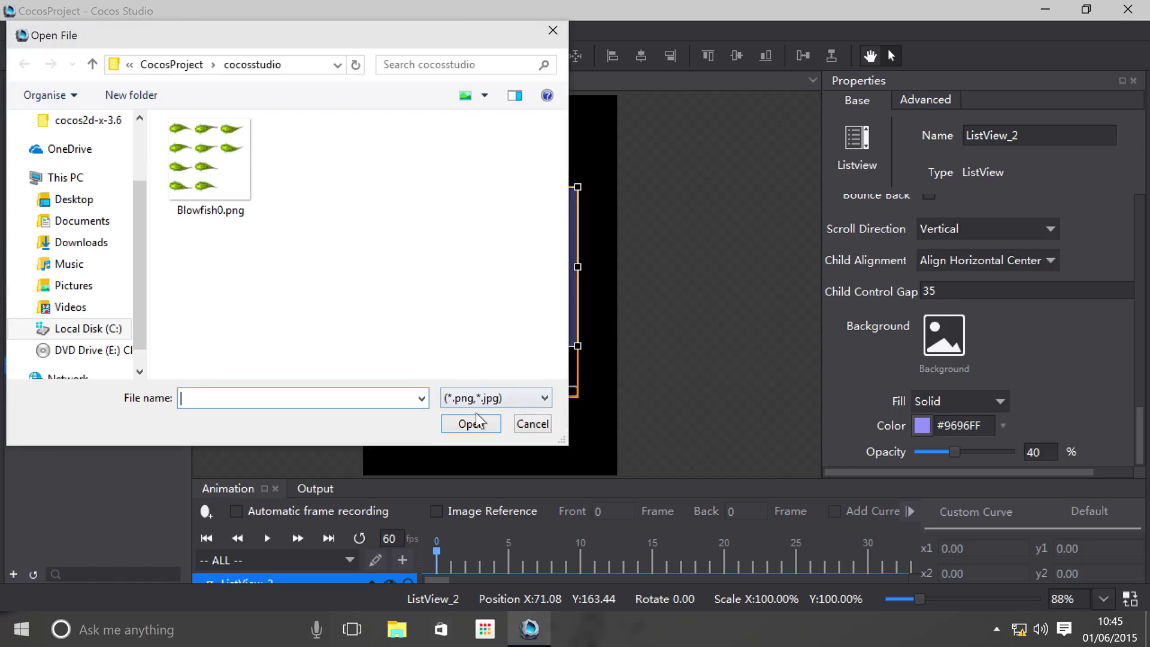
{"action": "left_click", "coordinate": [531, 423]}
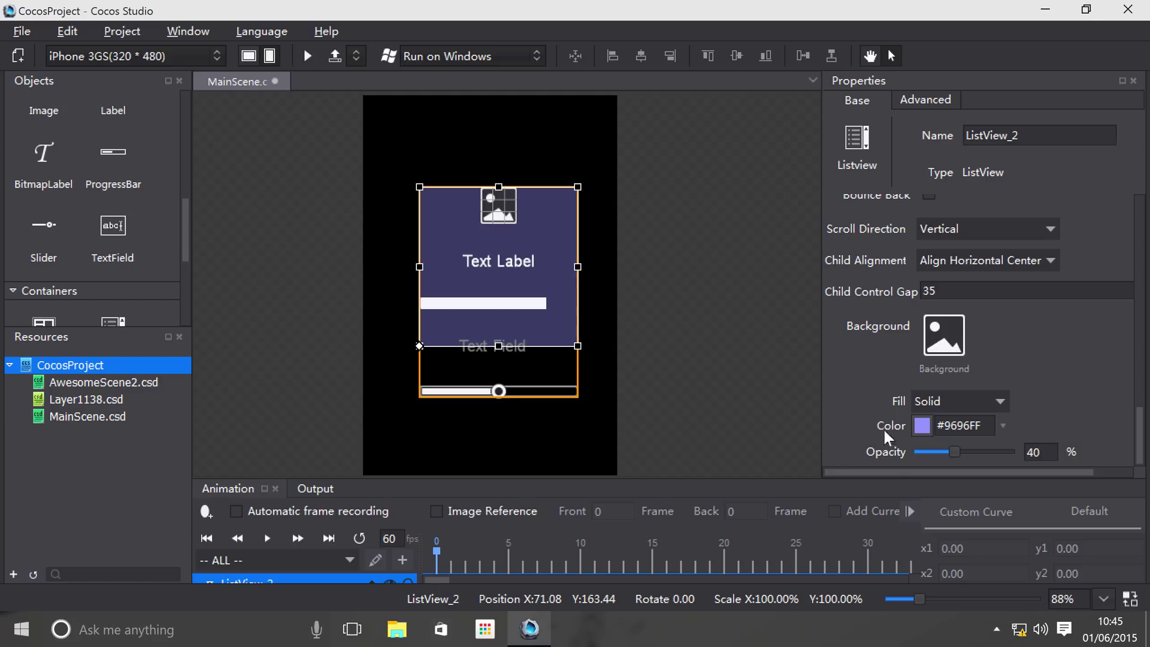
- Change the ListView's background fill type to Solid
{"action": "left_click", "coordinate": [969, 396]}
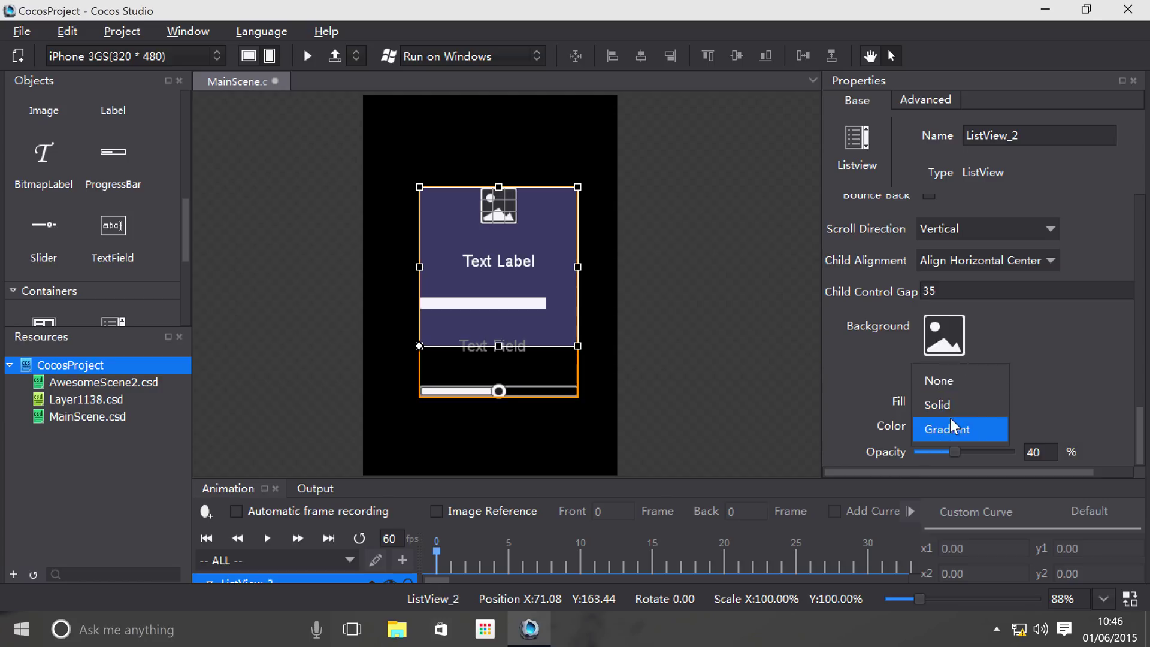
{"action": "left_click", "coordinate": [944, 380]}
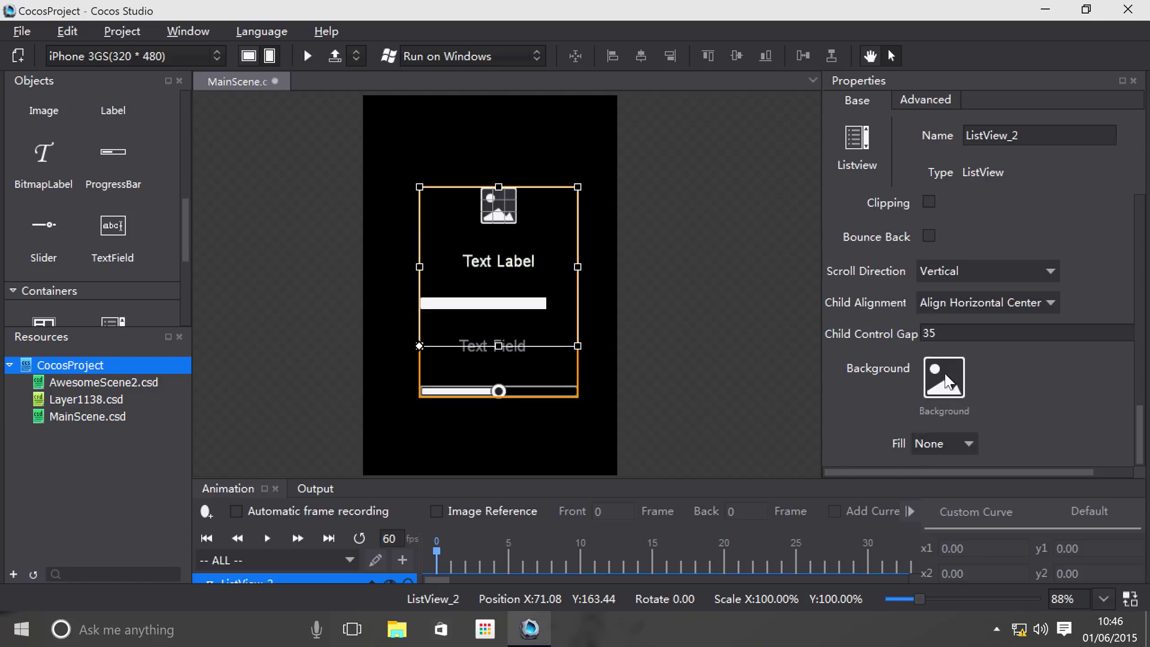
{"action": "left_click", "coordinate": [962, 447]}
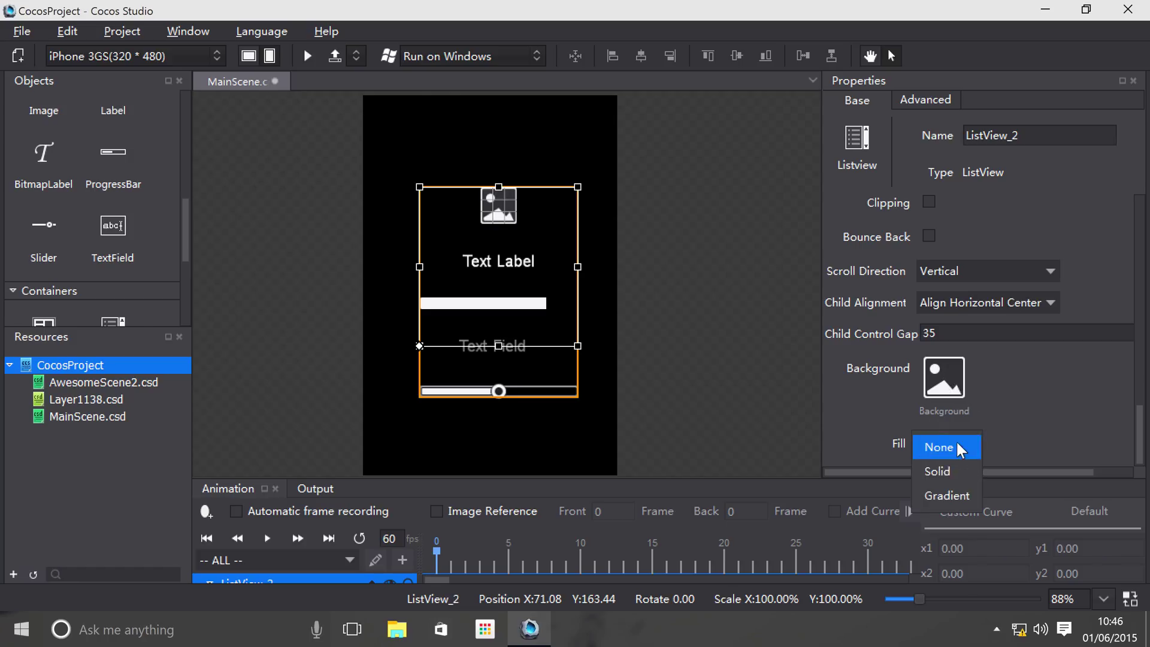
{"action": "left_click", "coordinate": [944, 475]}
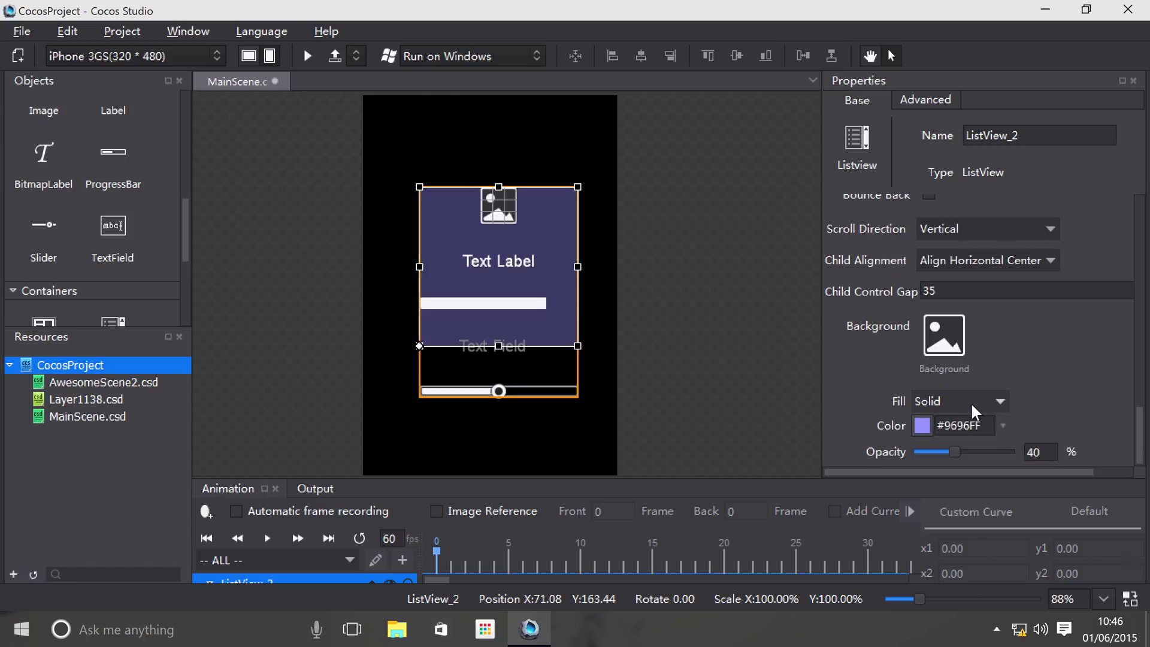
- Pick a strong red (#F3151D) background colour and set opacity to 49%
{"action": "left_click", "coordinate": [1004, 426]}
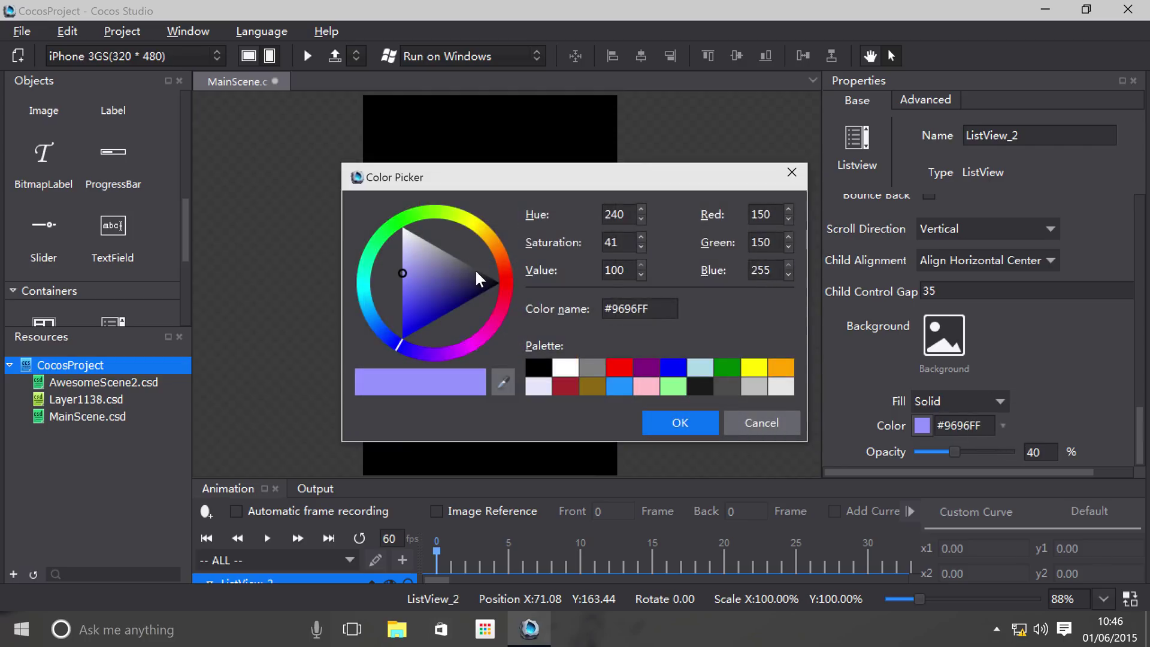
{"action": "left_click", "coordinate": [504, 284]}
{"action": "left_click_drag", "start_coordinate": [480, 278], "coordinate": [487, 288]}
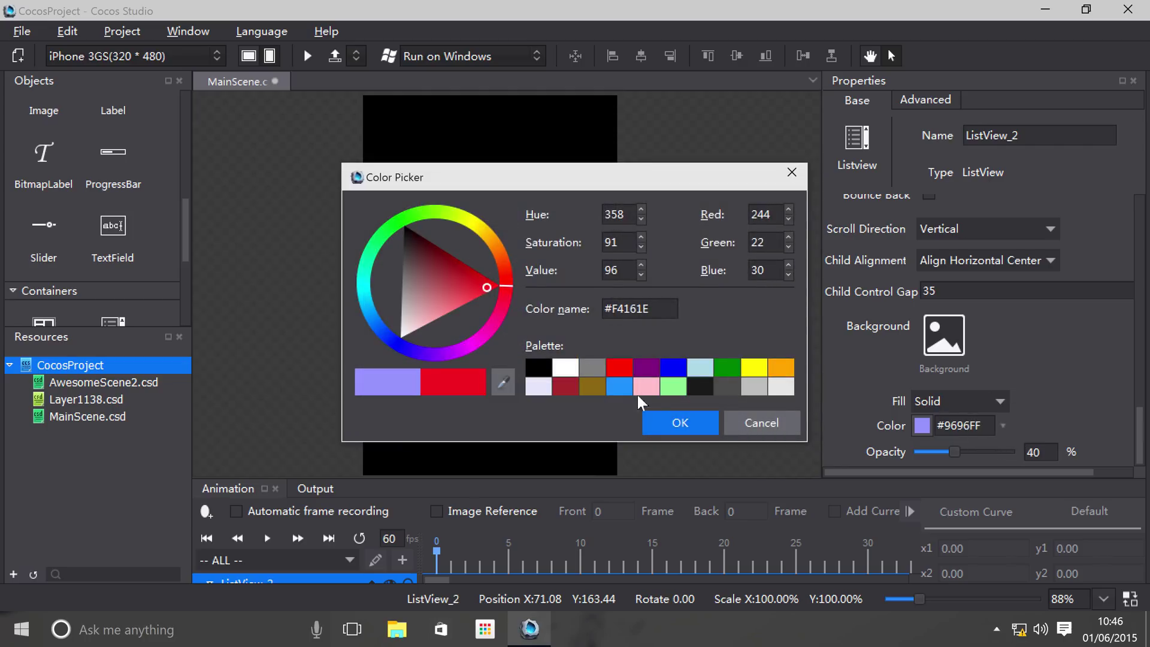
{"action": "left_click", "coordinate": [697, 418]}
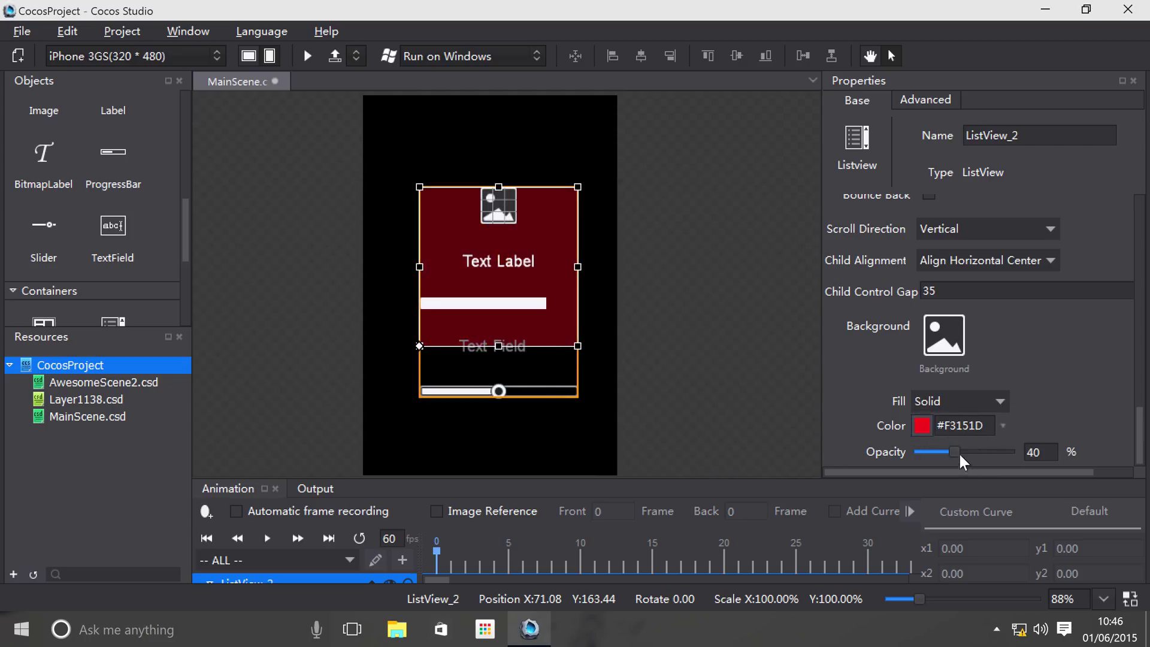
{"action": "mouse_move", "coordinate": [958, 450]}
{"action": "left_mouse_down"}
{"action": "mouse_move", "coordinate": [980, 455]}
{"action": "mouse_move", "coordinate": [901, 457]}
{"action": "mouse_move", "coordinate": [961, 454]}
{"action": "left_mouse_up"}
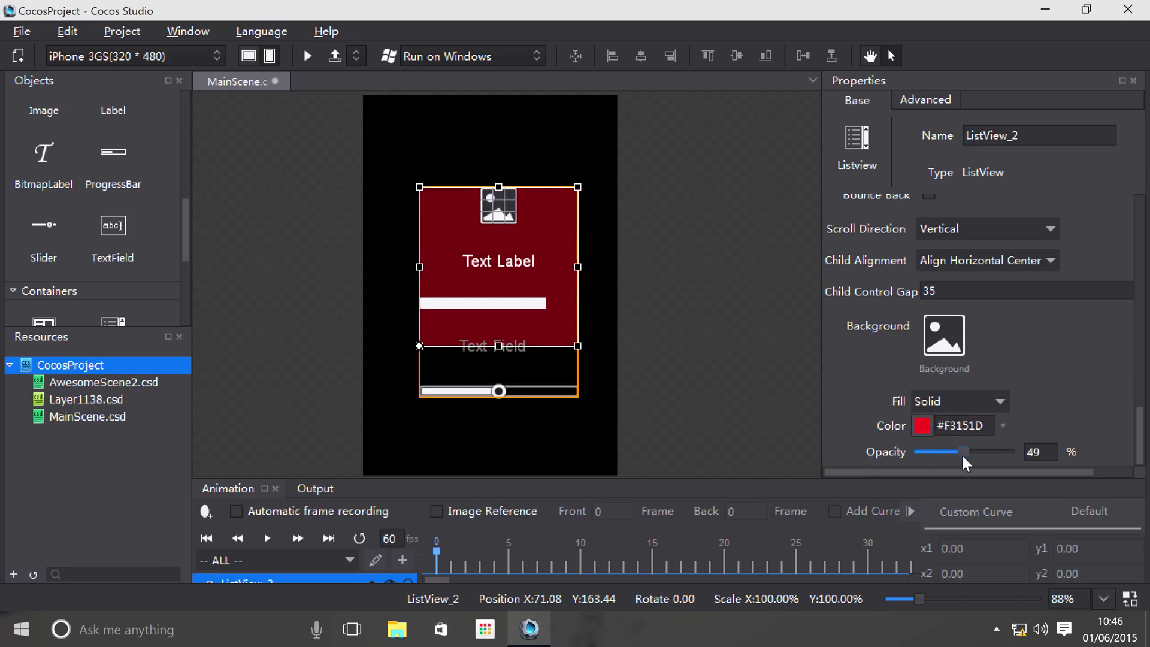
{"action": "left_click", "coordinate": [992, 403]}
{"action": "left_click", "coordinate": [983, 428]}
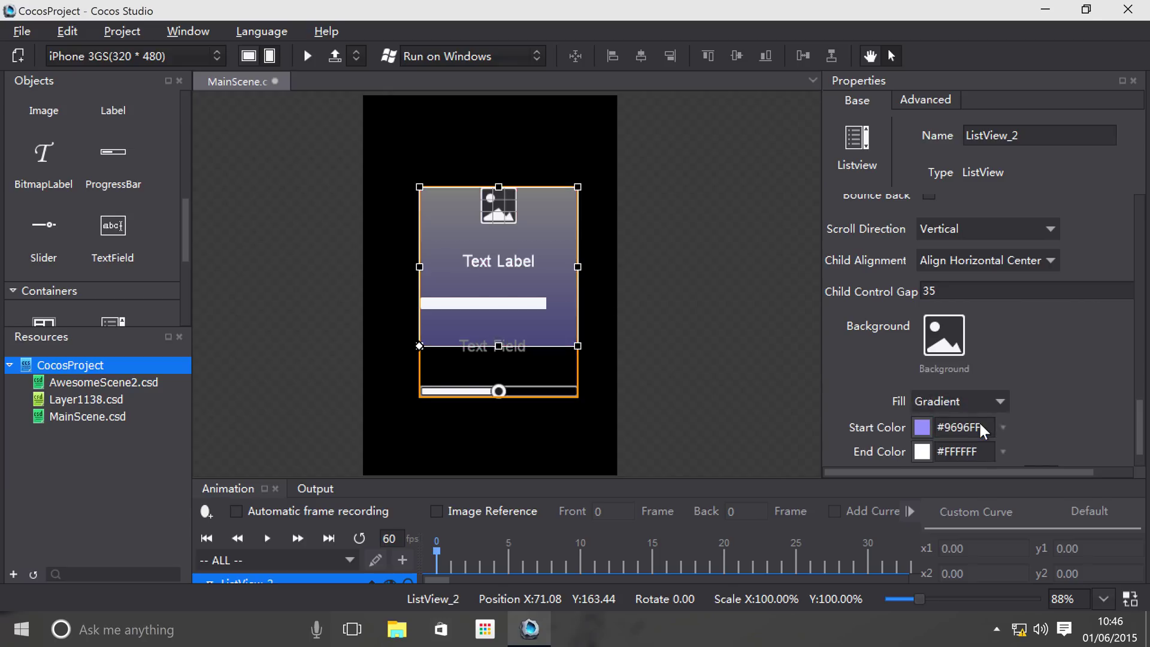
{"action": "left_click", "coordinate": [980, 407]}
{"action": "left_click", "coordinate": [1048, 386]}
{"action": "scroll", "coordinate": [1048, 389], "scroll_direction": "down", "scroll_amount": 1}
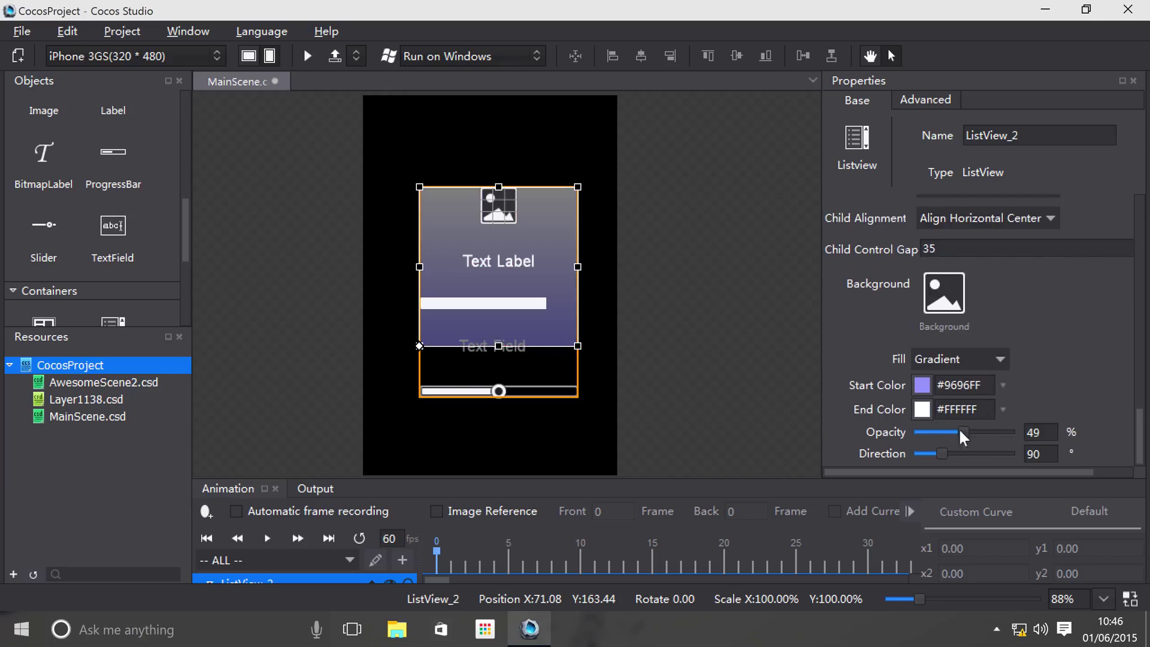
{"action": "left_click_drag", "start_coordinate": [932, 451], "coordinate": [1001, 454]}
{"action": "left_click", "coordinate": [1001, 360]}
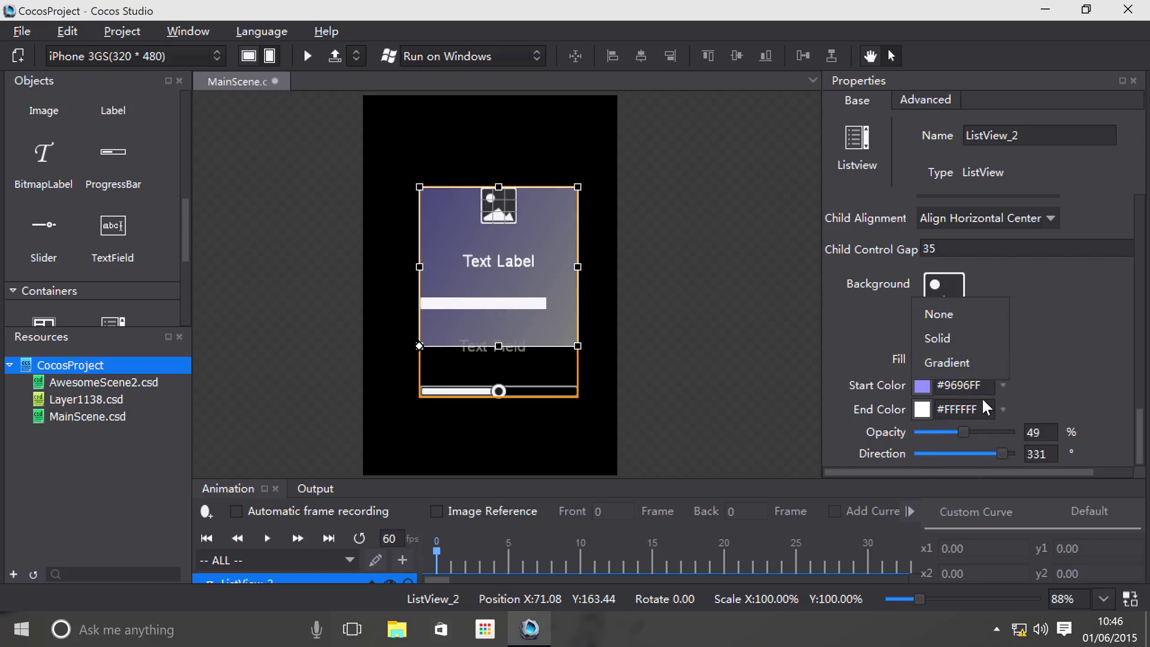
{"action": "left_click", "coordinate": [963, 354]}
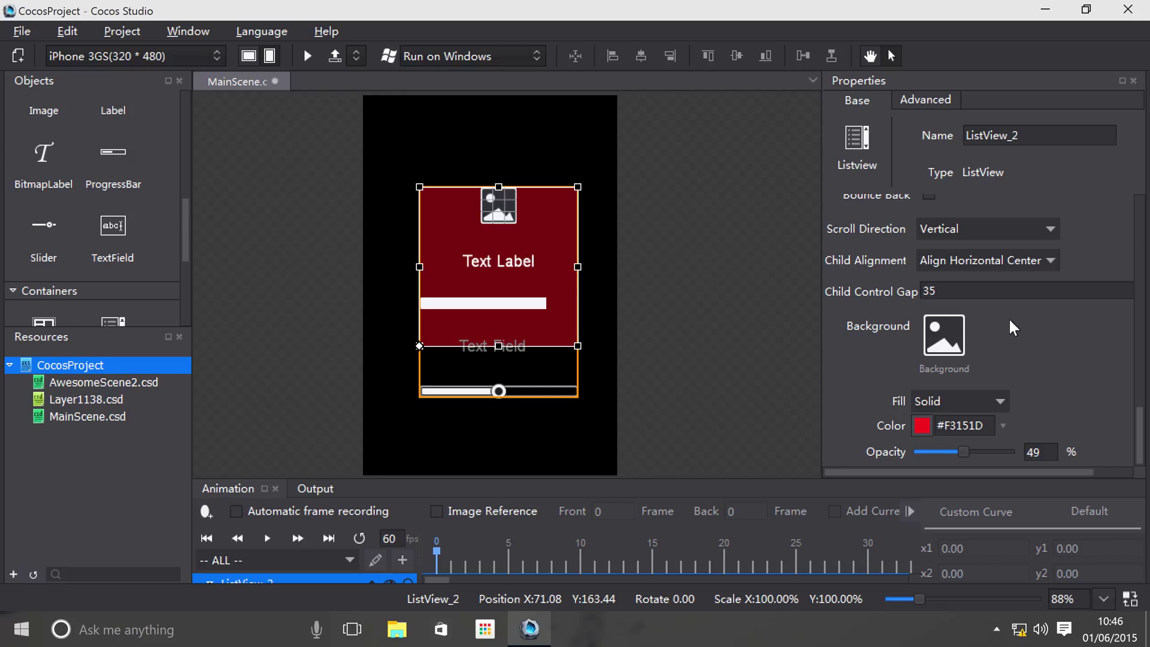
{"action": "scroll", "coordinate": [1015, 344], "scroll_direction": "up", "scroll_amount": 3}
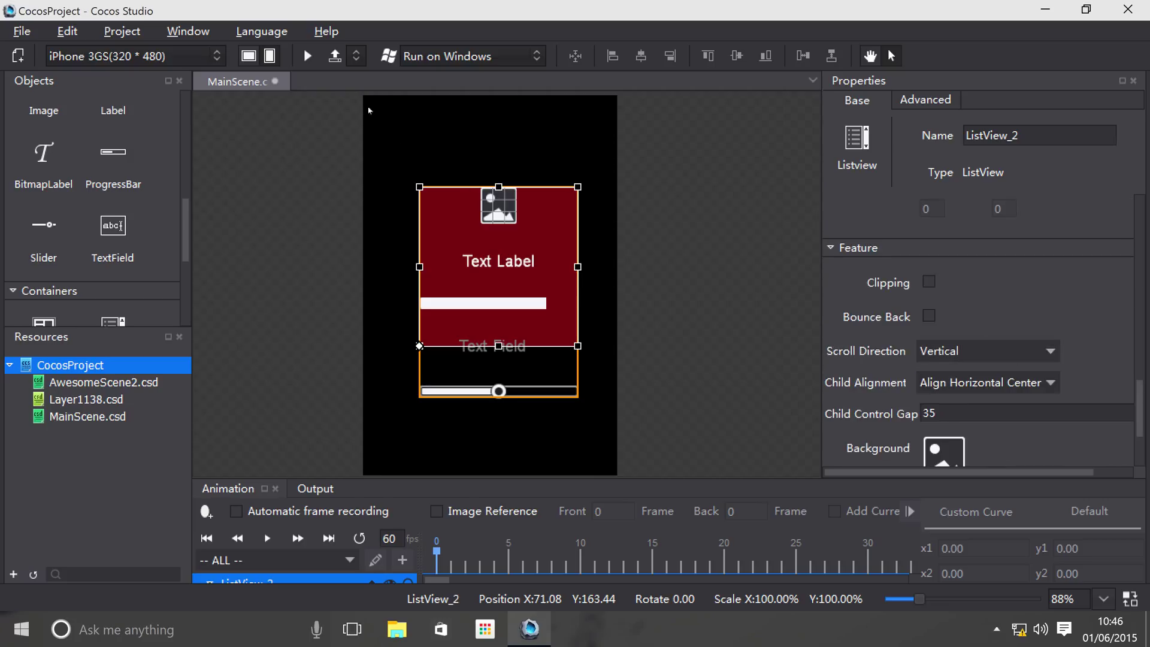
- Run the scene in Cocos Simulator at 200% zoom and reposition its window
{"action": "left_click", "coordinate": [310, 54]}
{"action": "left_click", "coordinate": [175, 167]}
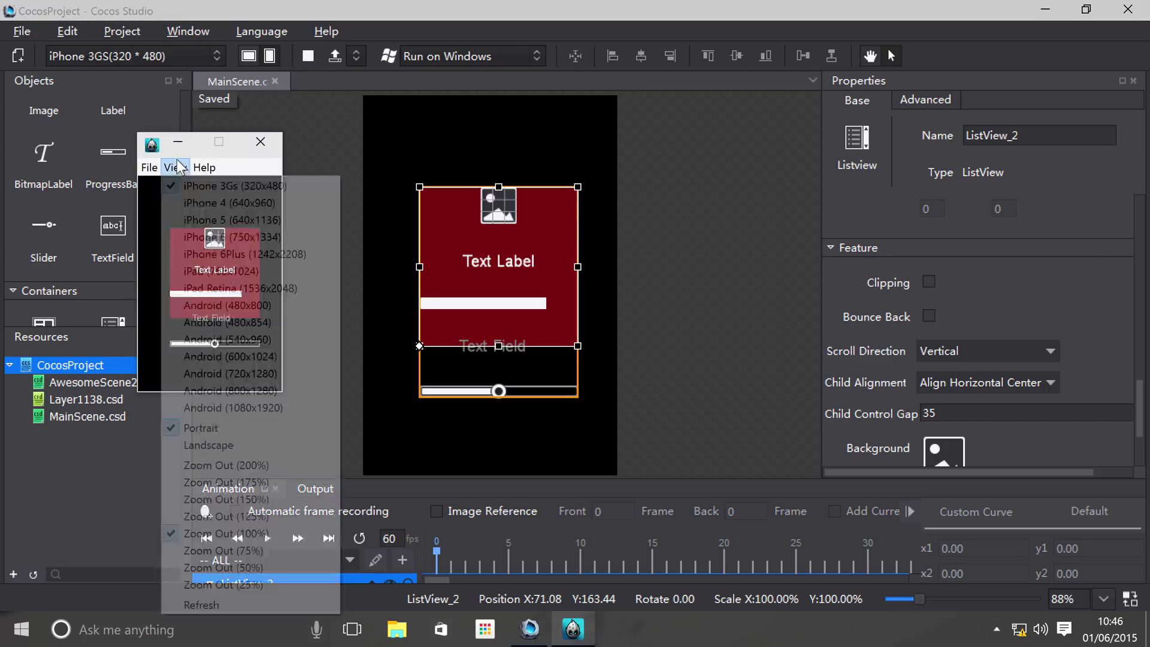
{"action": "left_click", "coordinate": [231, 465]}
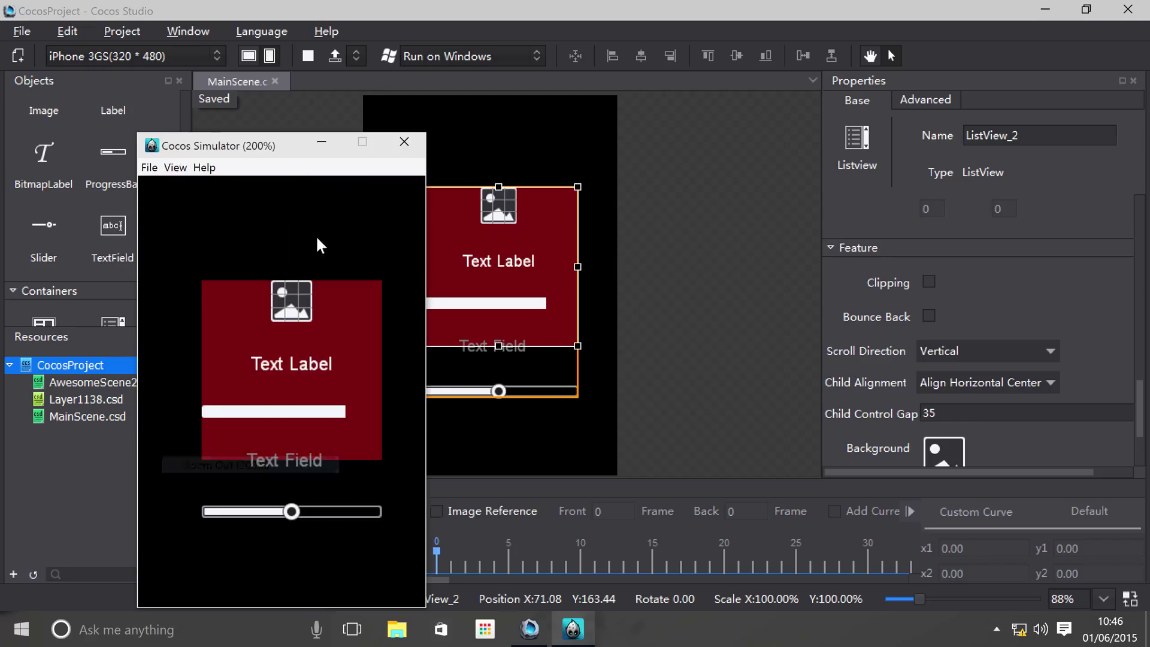
{"action": "left_click_drag", "start_coordinate": [298, 146], "coordinate": [521, 113]}
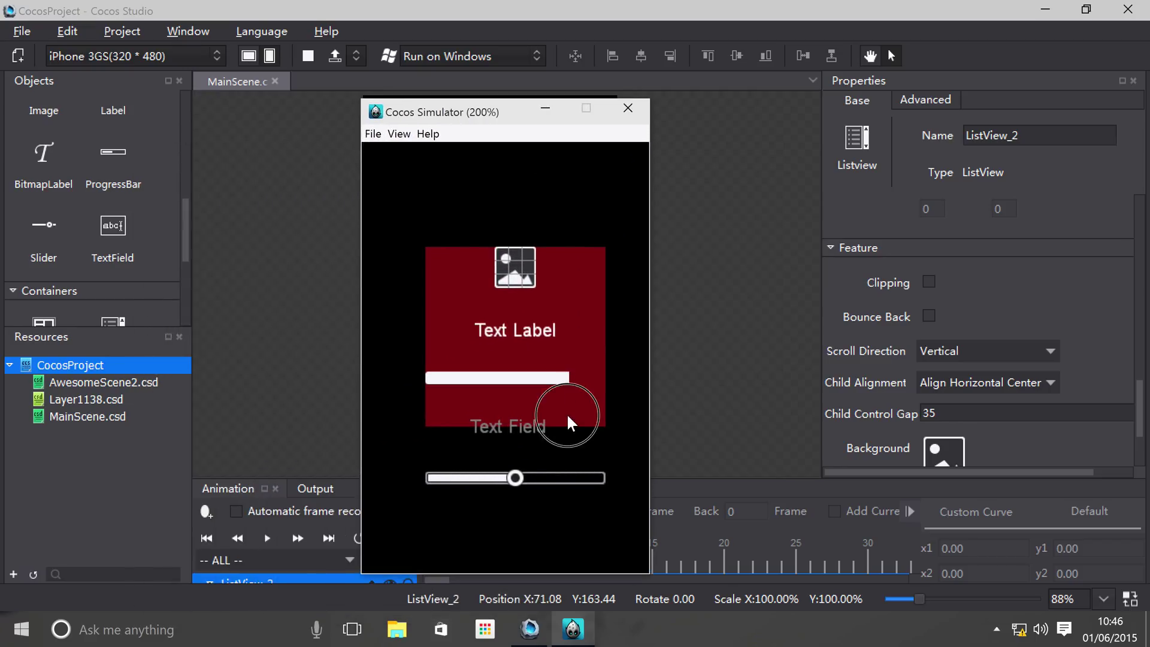
- Scroll the list in the preview and drag its slider to the right
{"action": "left_click_drag", "start_coordinate": [567, 412], "coordinate": [568, 441]}
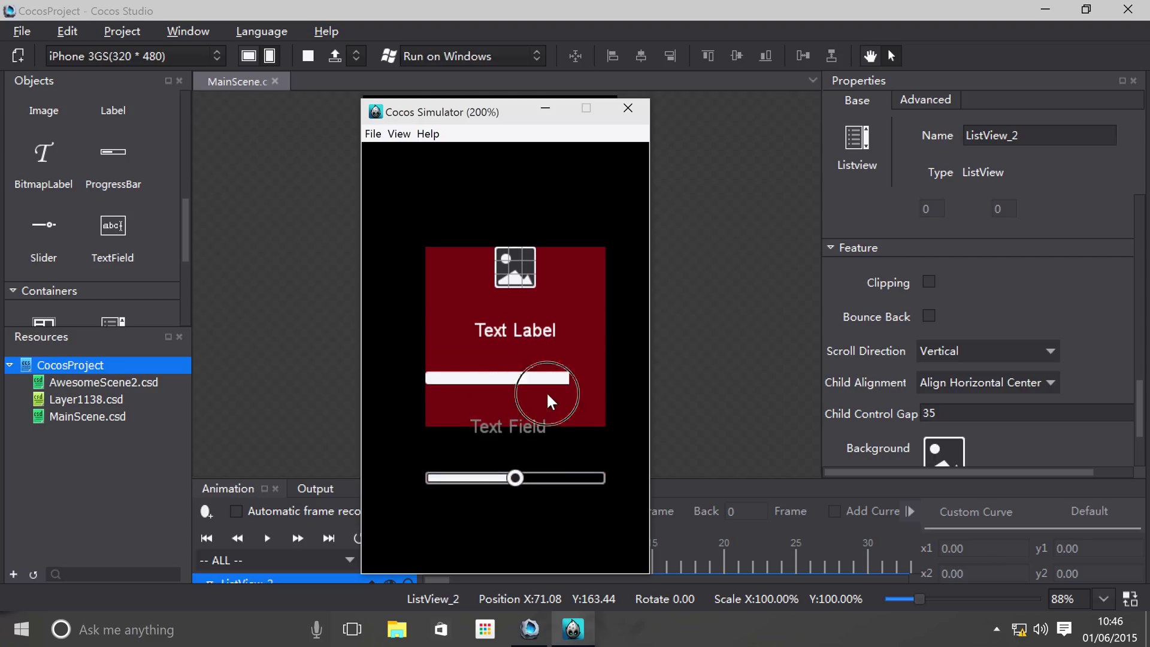
{"action": "mouse_move", "coordinate": [548, 431]}
{"action": "left_mouse_down"}
{"action": "mouse_move", "coordinate": [541, 412]}
{"action": "mouse_move", "coordinate": [544, 439]}
{"action": "mouse_move", "coordinate": [560, 376]}
{"action": "mouse_move", "coordinate": [560, 427]}
{"action": "left_mouse_up"}
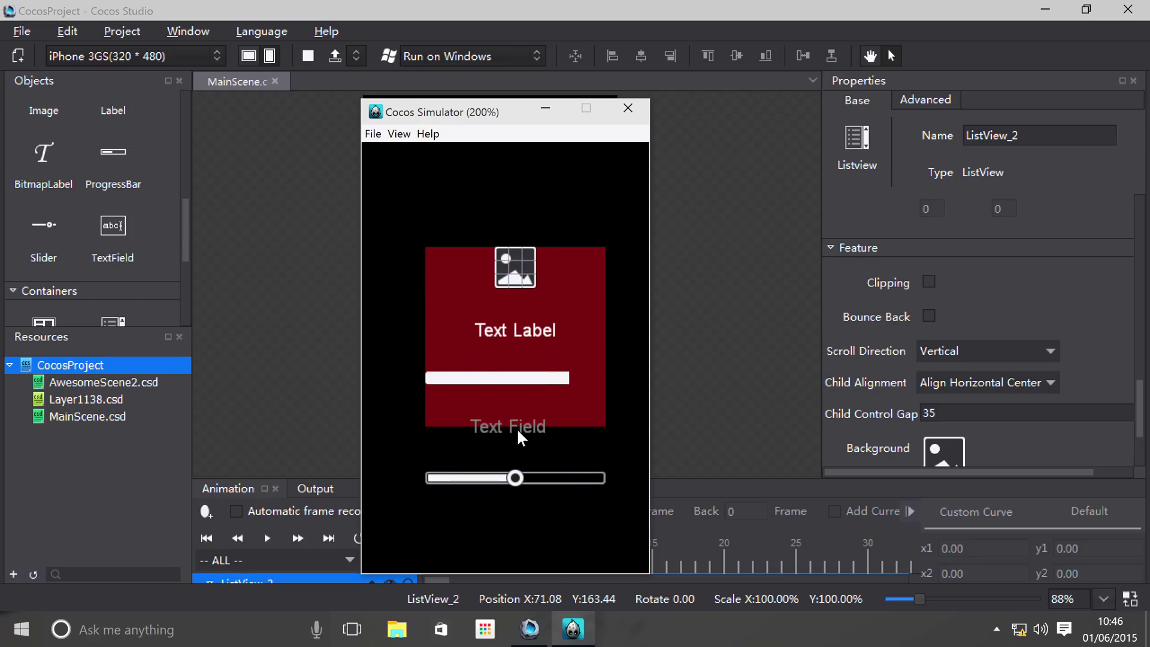
{"action": "left_click", "coordinate": [512, 476]}
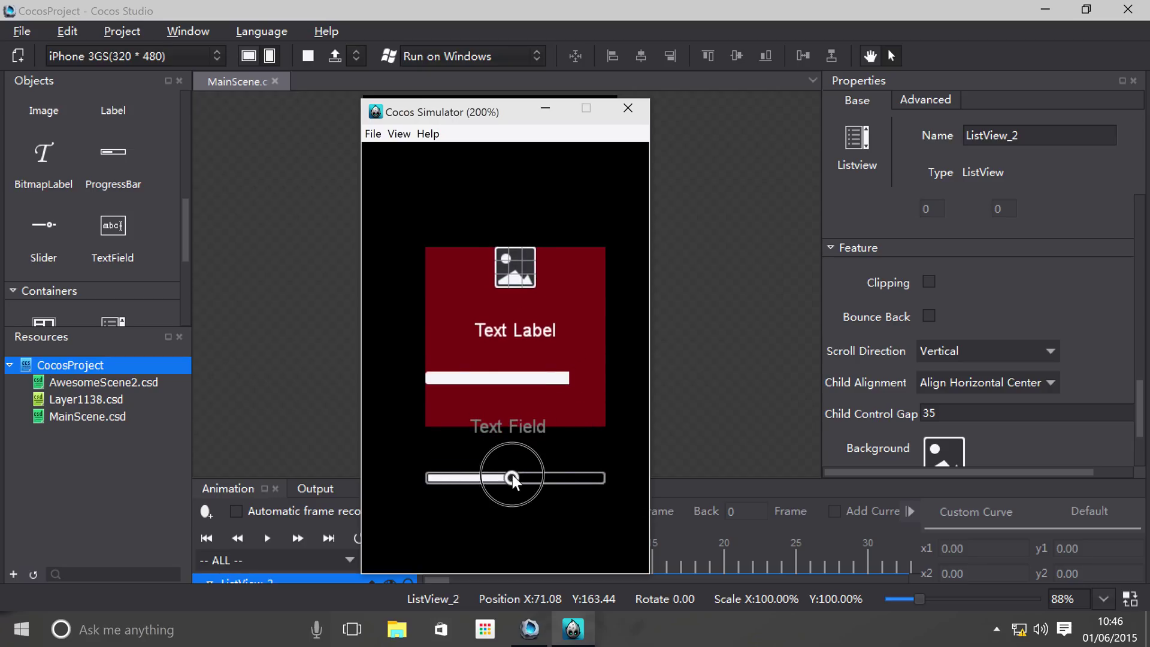
{"action": "left_click", "coordinate": [444, 474]}
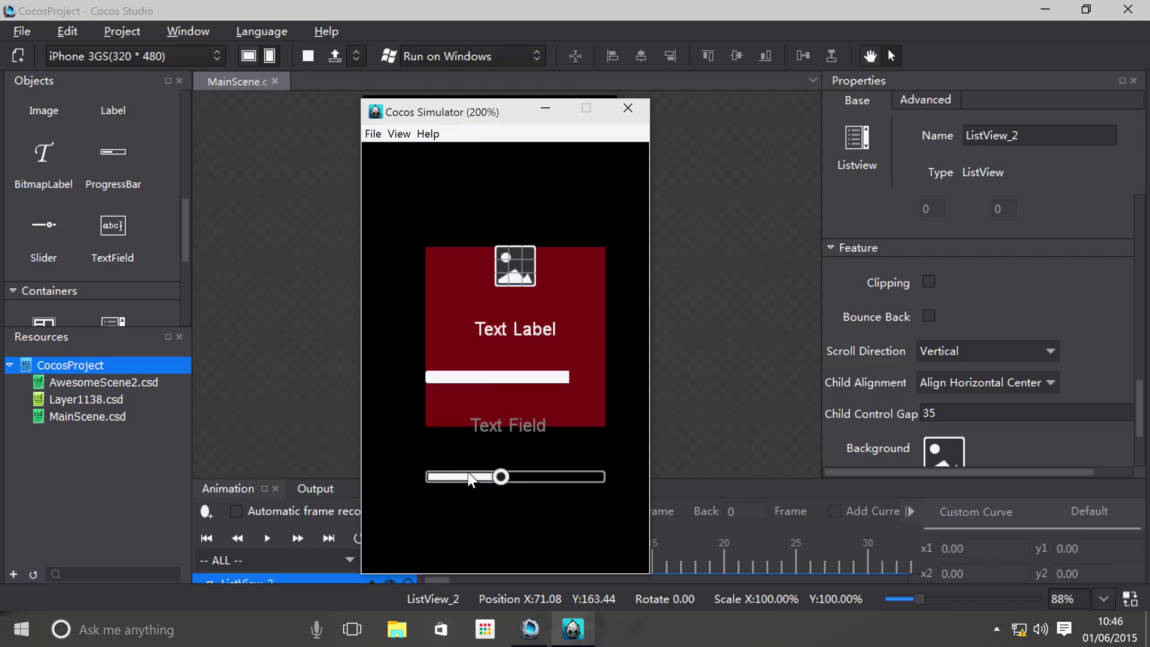
{"action": "left_click_drag", "start_coordinate": [507, 449], "coordinate": [505, 425]}
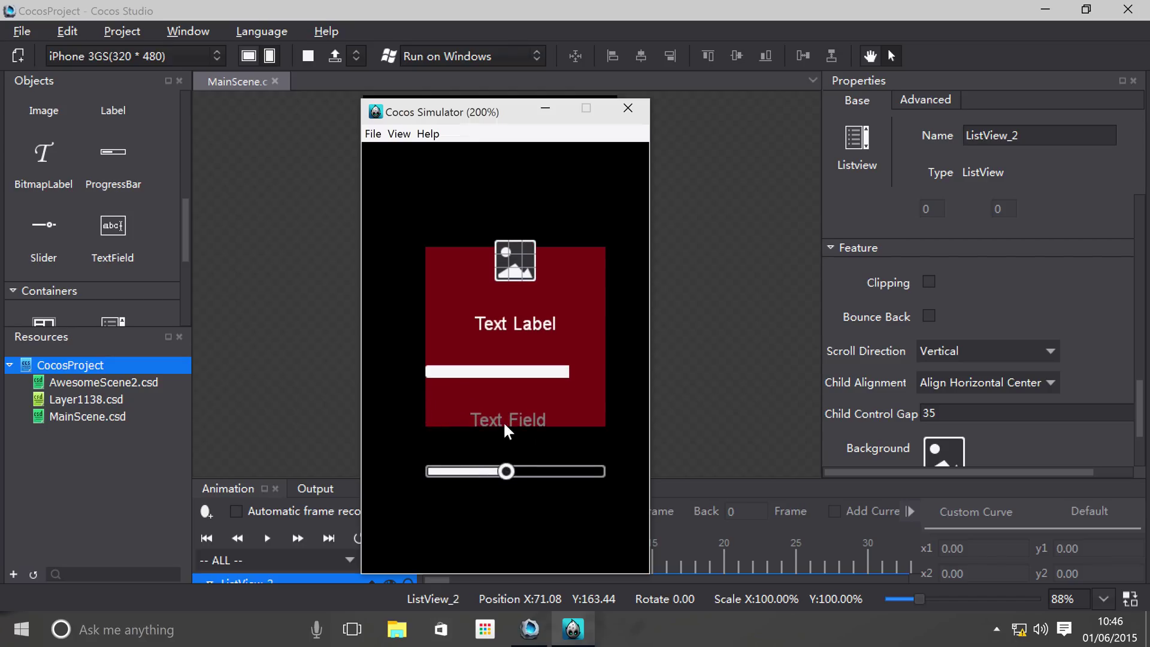
{"action": "left_click_drag", "start_coordinate": [492, 473], "coordinate": [548, 442]}
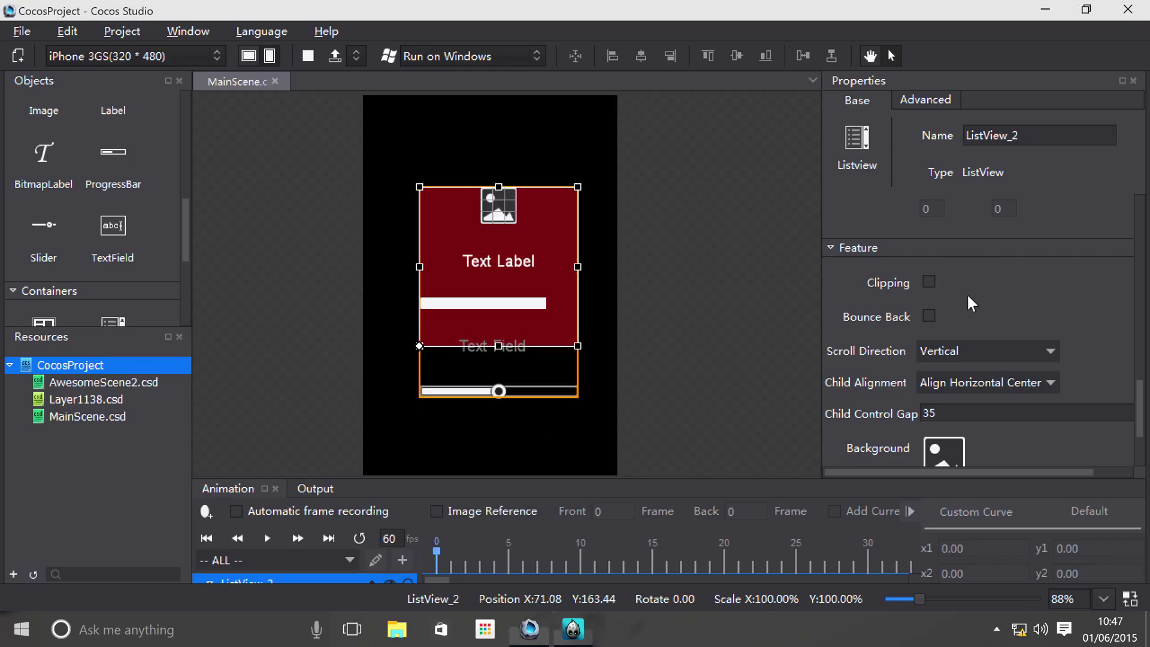
- Enable Clipping on ListView_2 and relaunch the simulator at 200% zoom
{"action": "left_click", "coordinate": [929, 282]}
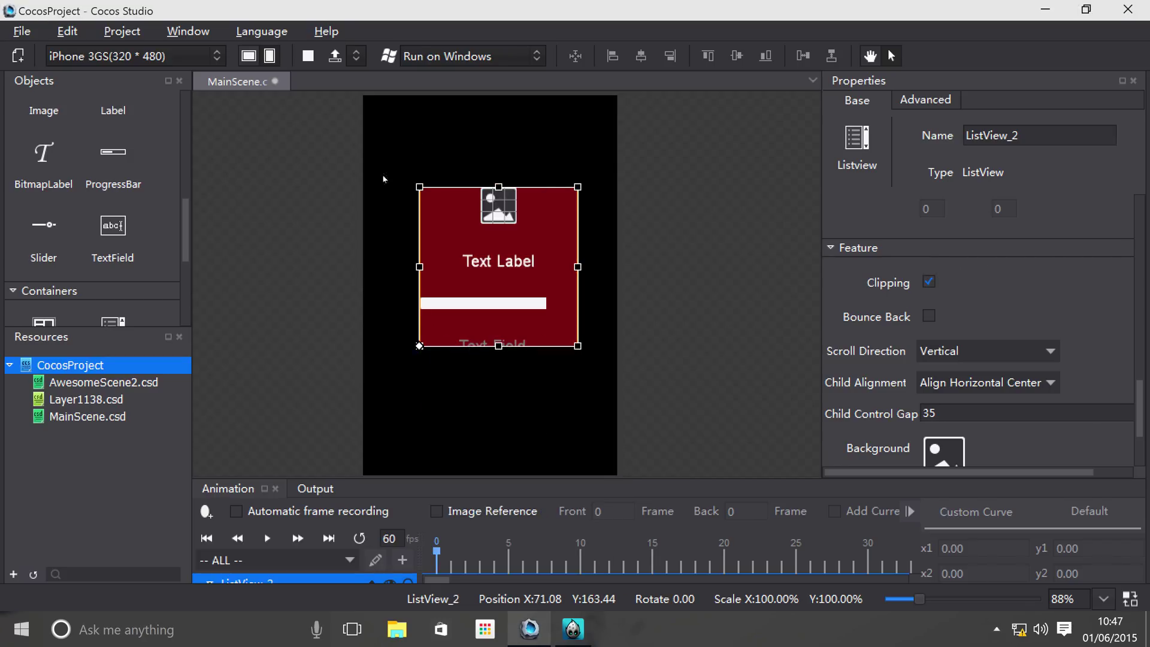
{"action": "left_click", "coordinate": [308, 57]}
{"action": "left_click", "coordinate": [308, 58]}
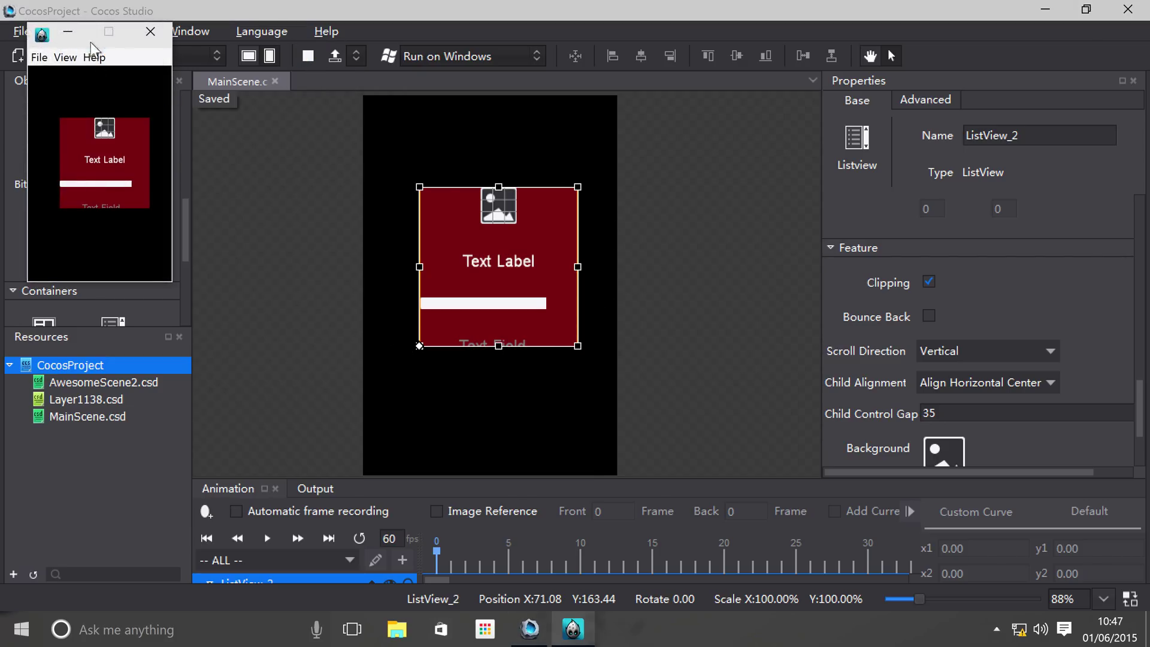
{"action": "left_click", "coordinate": [66, 57]}
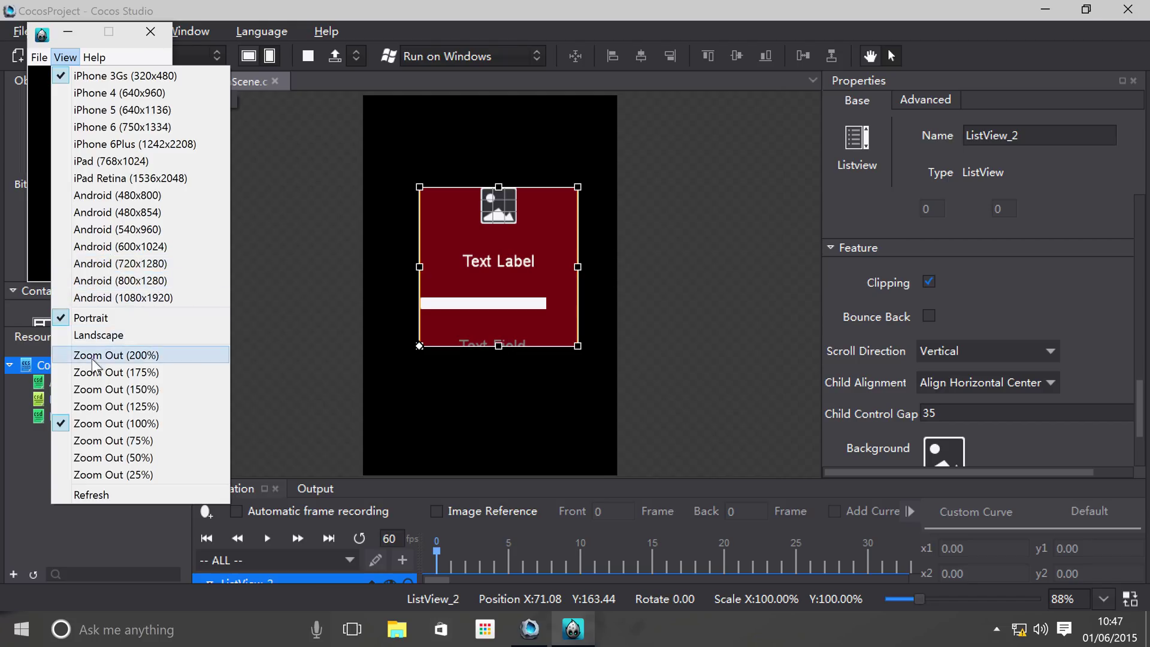
{"action": "left_click", "coordinate": [114, 354]}
- Drag the clipped list in the preview, then enable Bounce Back in Studio
{"action": "left_click_drag", "start_coordinate": [79, 36], "coordinate": [339, 78]}
{"action": "left_click_drag", "start_coordinate": [479, 359], "coordinate": [466, 411]}
{"action": "left_click_drag", "start_coordinate": [487, 293], "coordinate": [484, 223]}
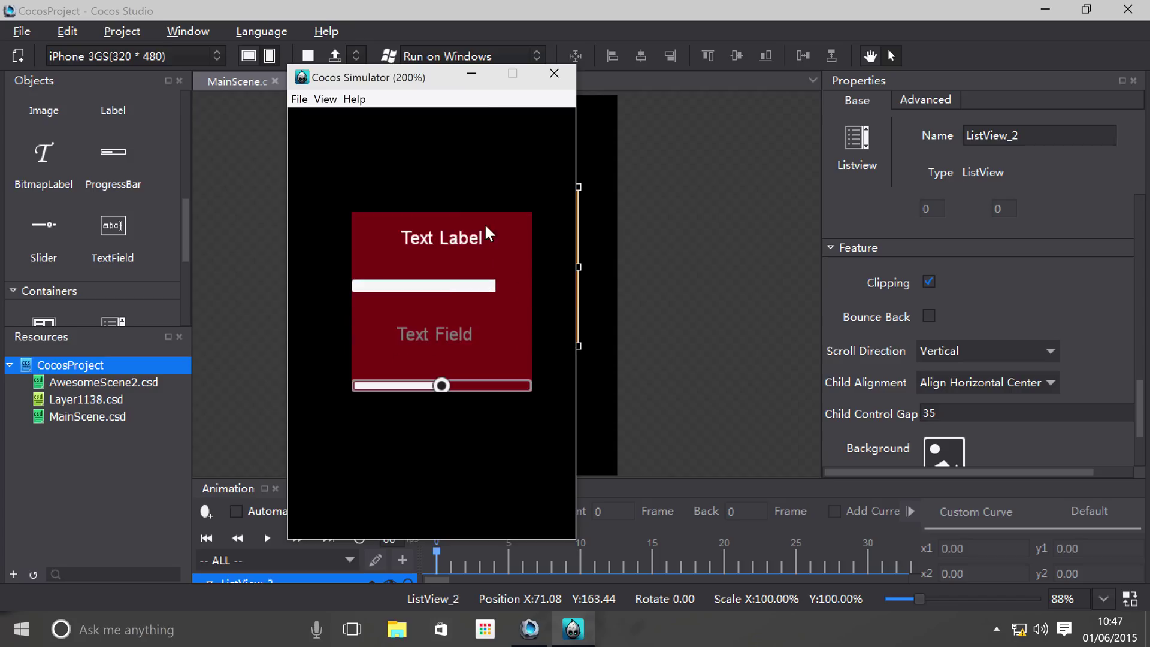
{"action": "left_click", "coordinate": [984, 334]}
{"action": "left_click", "coordinate": [928, 317]}
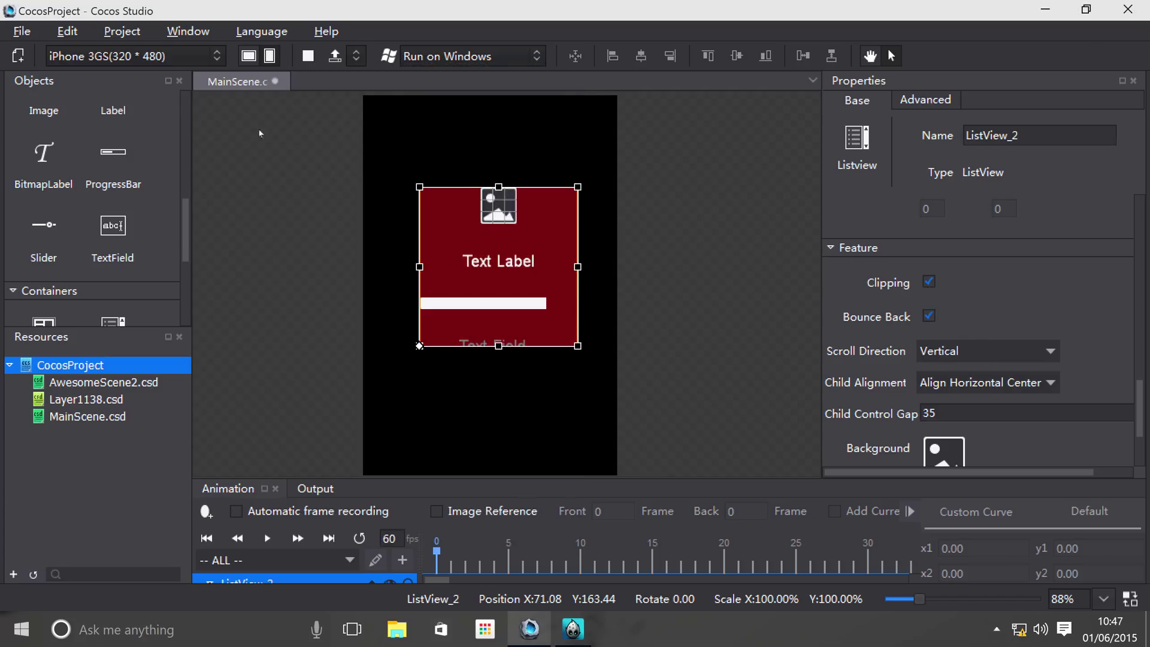
- Rerun the scene at 200% zoom and drag the list to test bounce back
{"action": "left_click", "coordinate": [309, 54]}
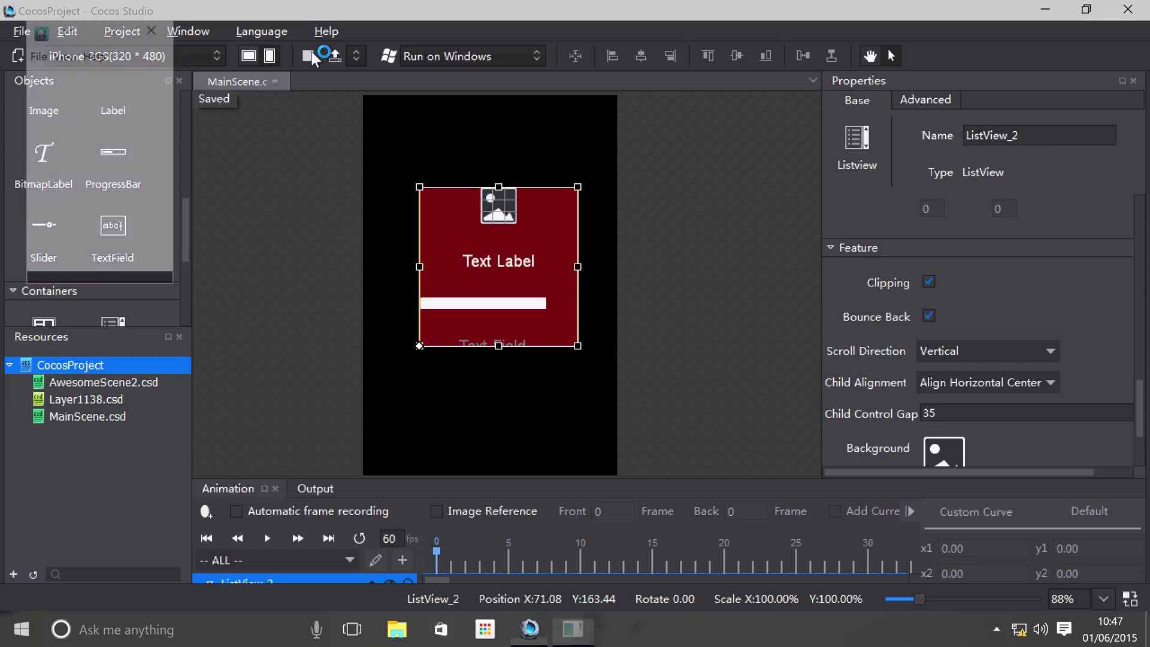
{"action": "left_click", "coordinate": [65, 57]}
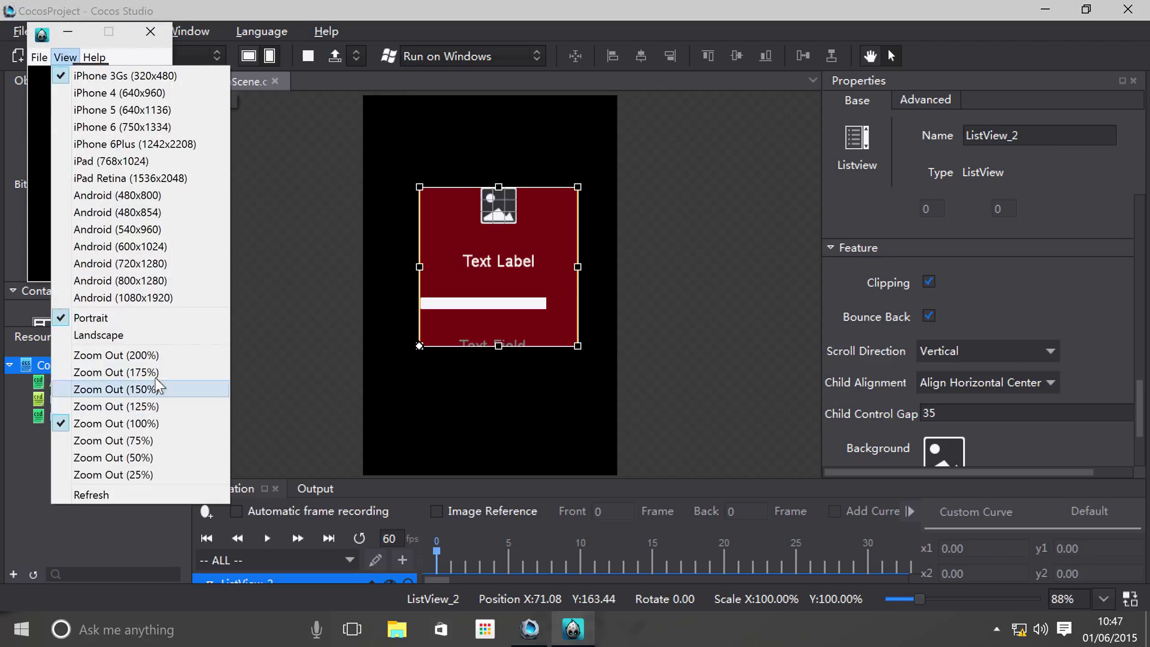
{"action": "left_click", "coordinate": [147, 355]}
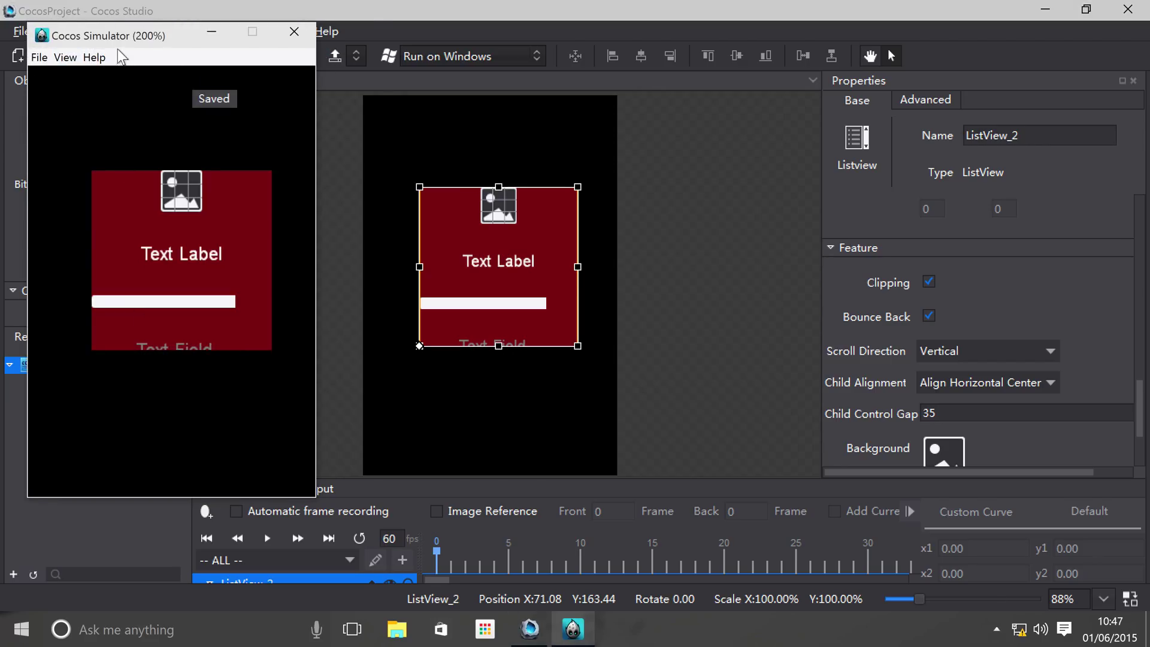
{"action": "left_click_drag", "start_coordinate": [539, 366], "coordinate": [539, 398]}
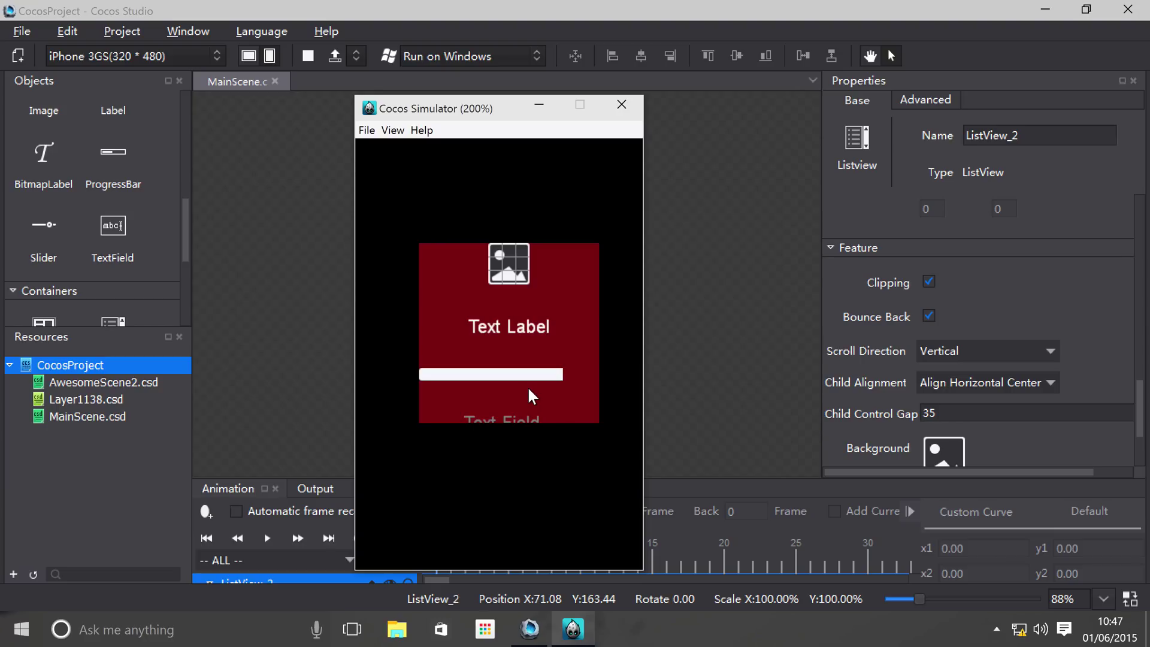